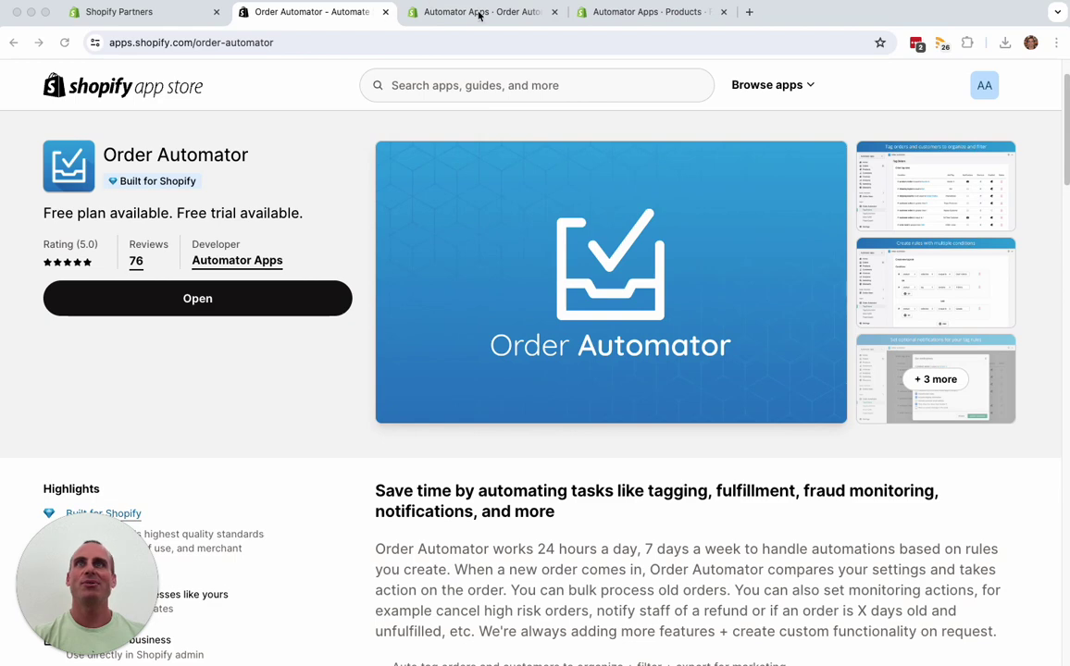
- Under Auto Fulfill's Amazon tab, keep Amazon United States and start its authorization
{"action": "left_click", "coordinate": [435, 13]}
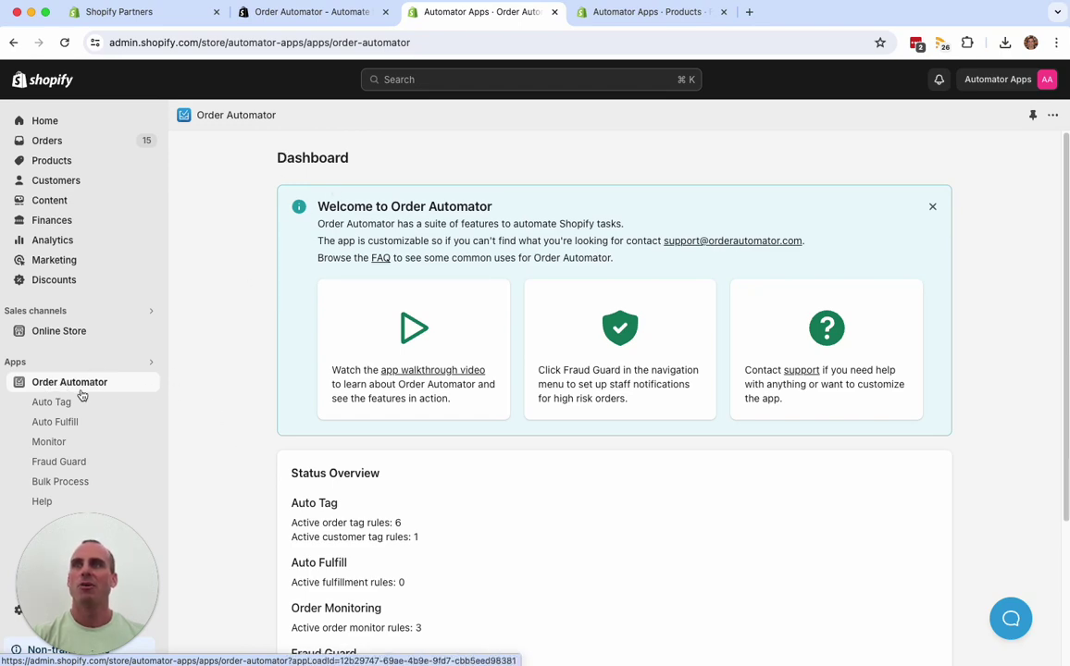
{"action": "left_click", "coordinate": [84, 421]}
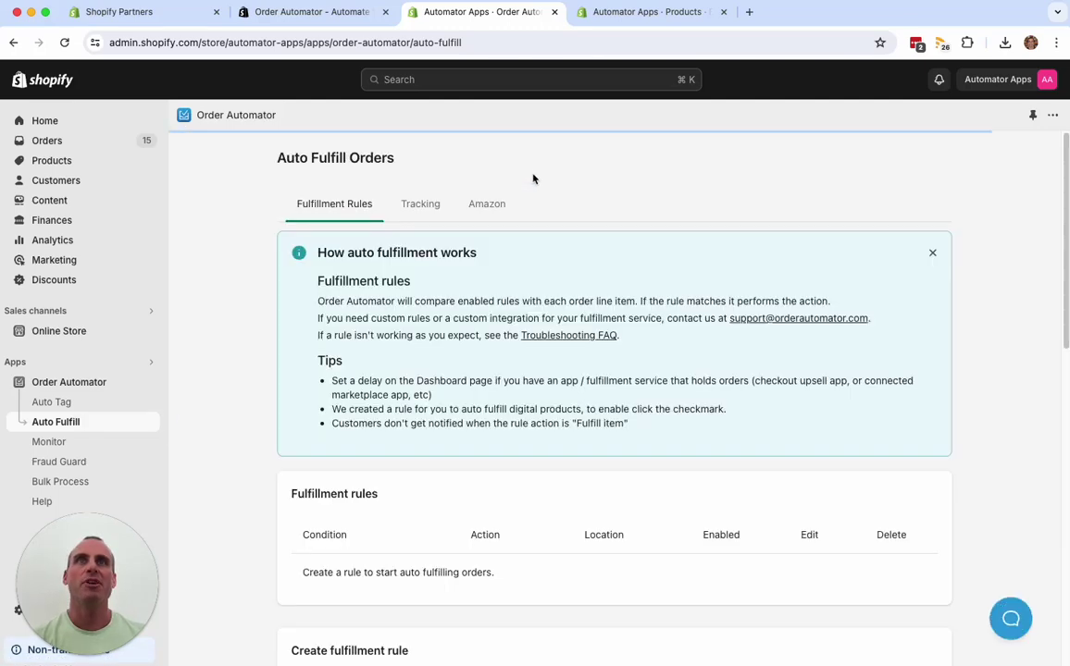
{"action": "left_click", "coordinate": [497, 202]}
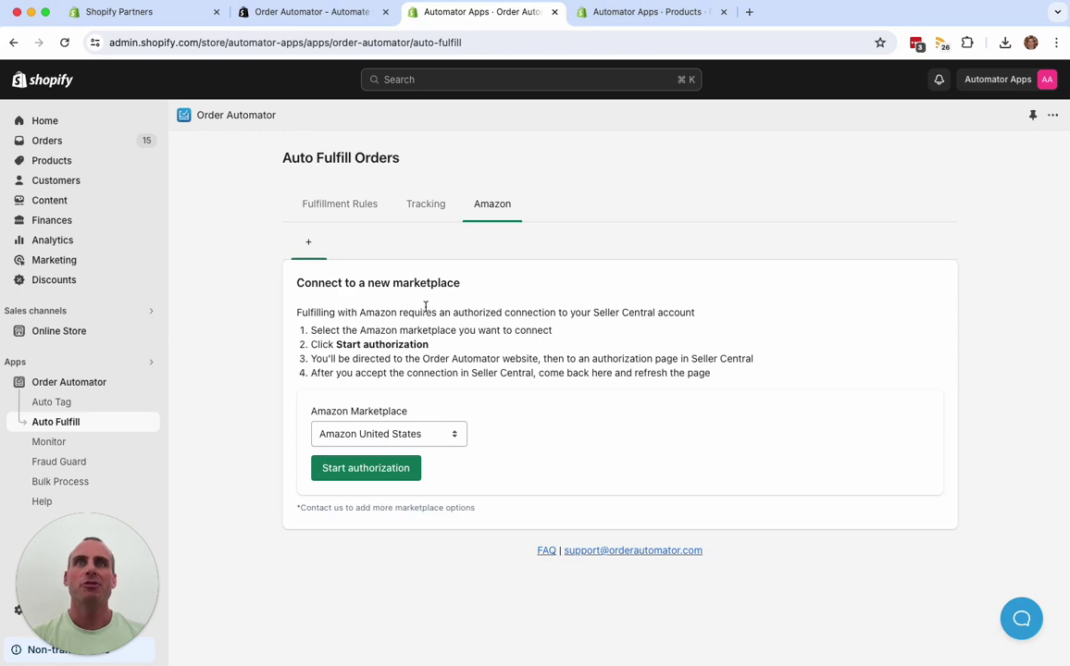
{"action": "left_click", "coordinate": [376, 439]}
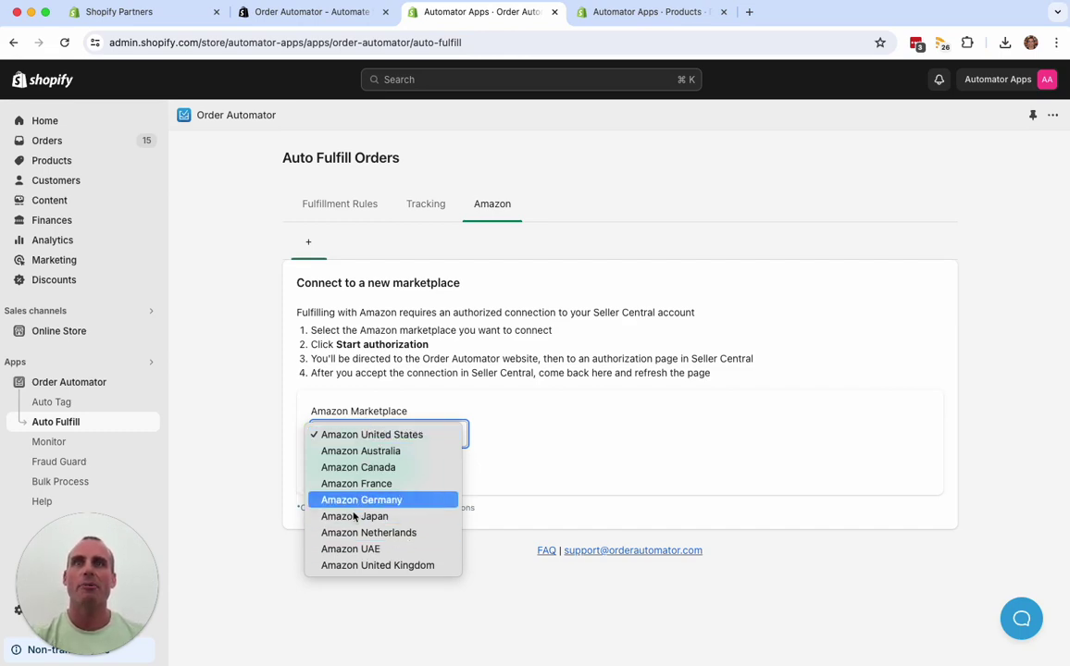
{"action": "left_click", "coordinate": [374, 435]}
- Approve Order Automator's access request in Amazon Seller Central, then return to the Shopify admin
{"action": "left_click", "coordinate": [372, 468]}
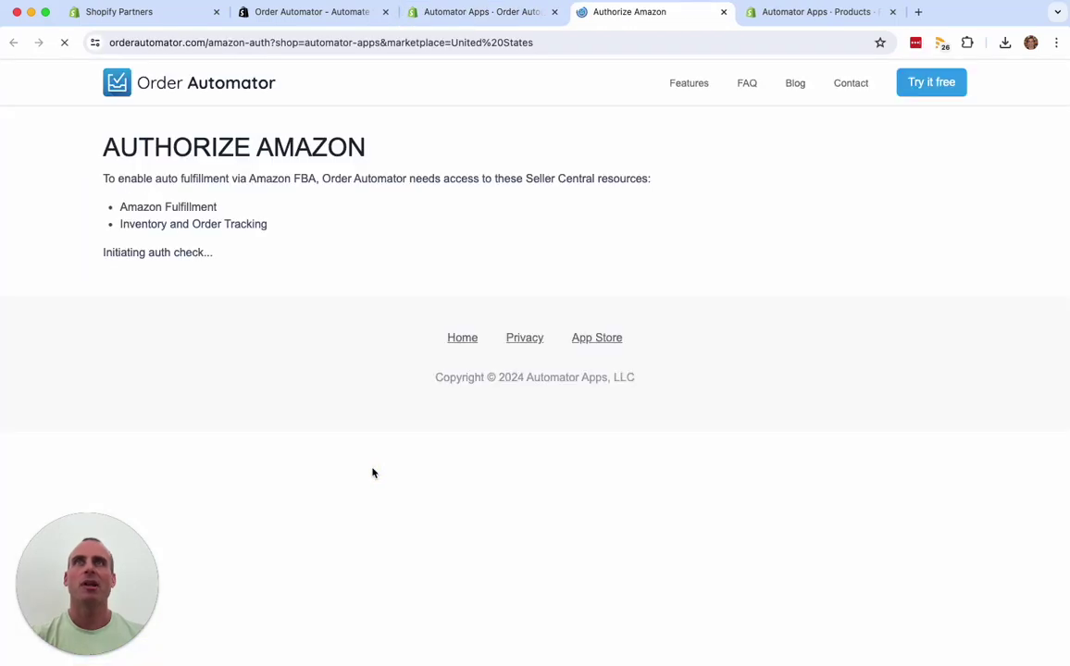
{"action": "left_click", "coordinate": [301, 269]}
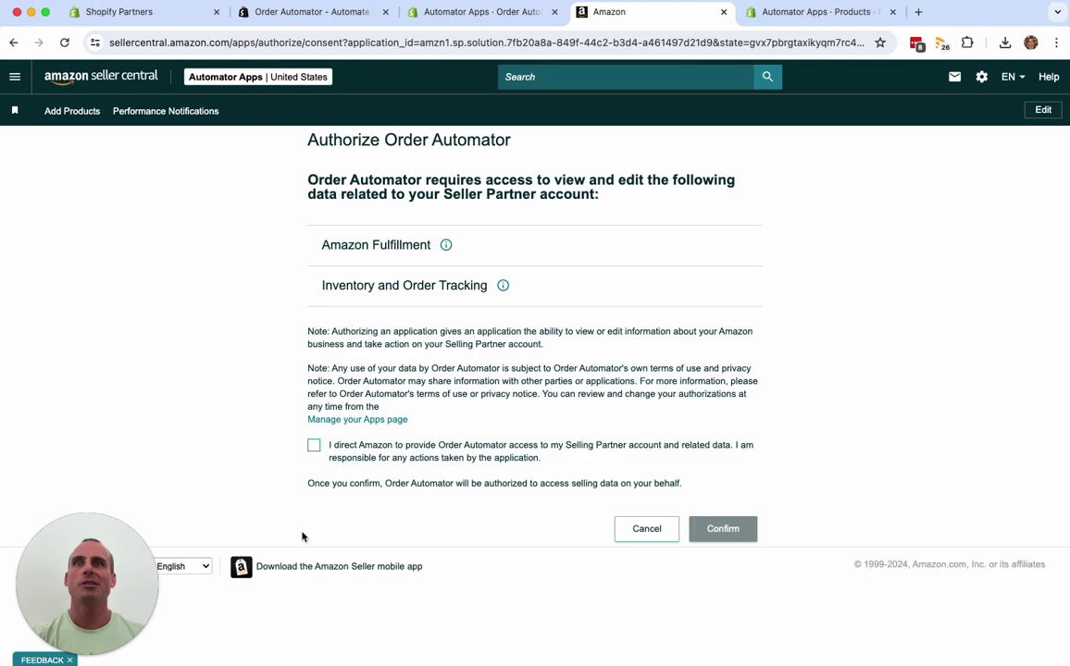
{"action": "left_click", "coordinate": [314, 445]}
{"action": "left_click", "coordinate": [718, 530]}
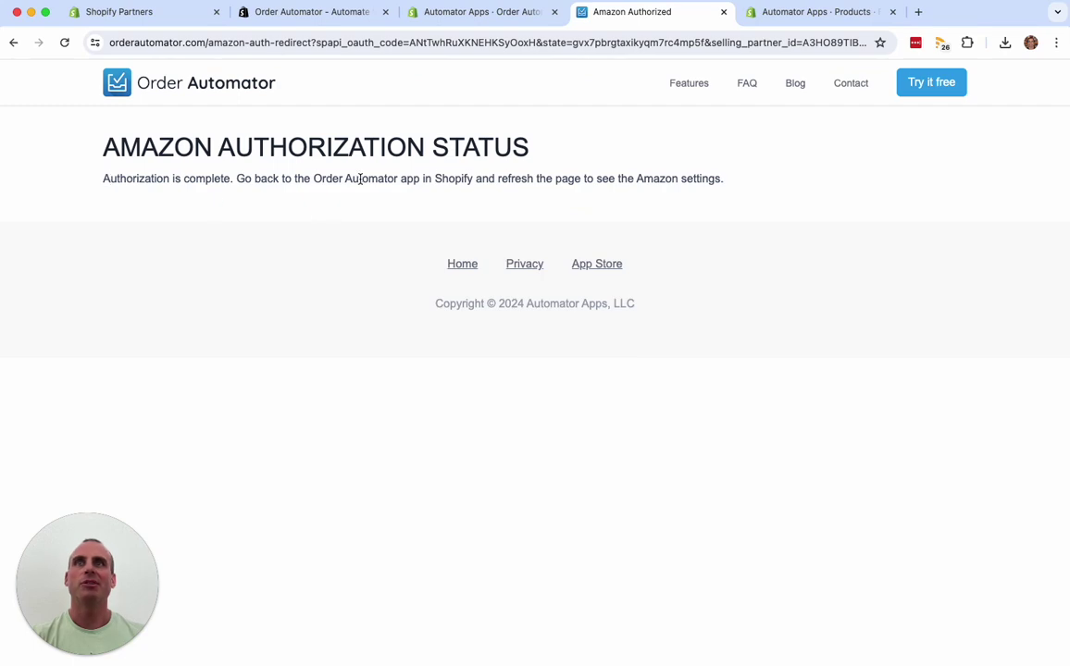
{"action": "left_click", "coordinate": [473, 13]}
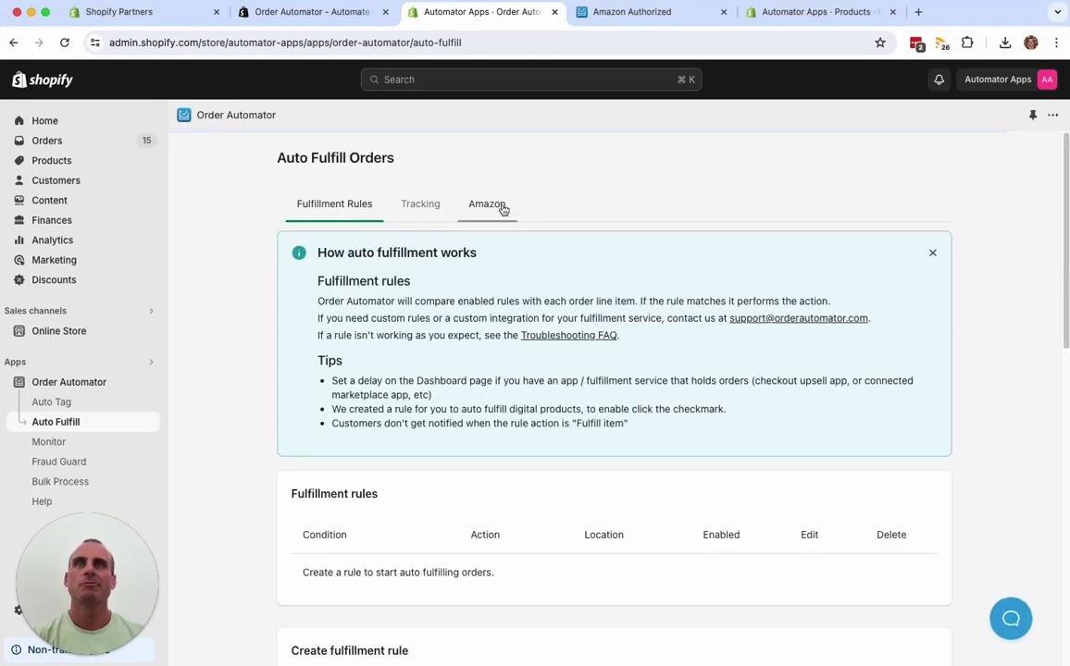
- Review the Amazon United States shipping map, options and SKU map, including the Expedited mapping
{"action": "left_click", "coordinate": [504, 210]}
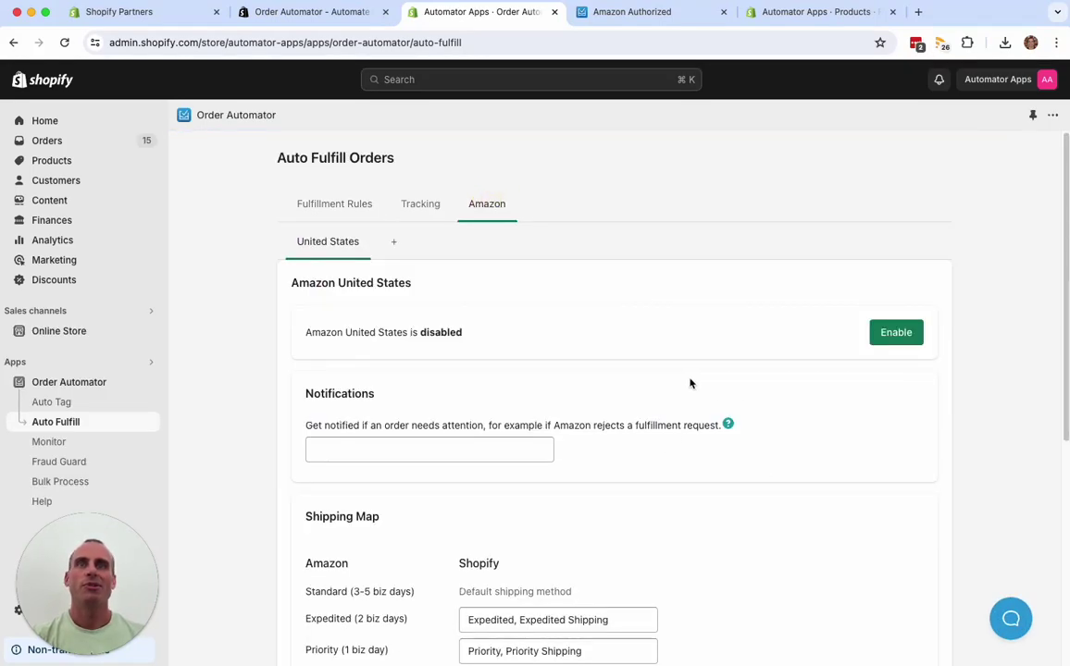
{"action": "scroll", "coordinate": [685, 385], "scroll_direction": "down", "scroll_amount": 1}
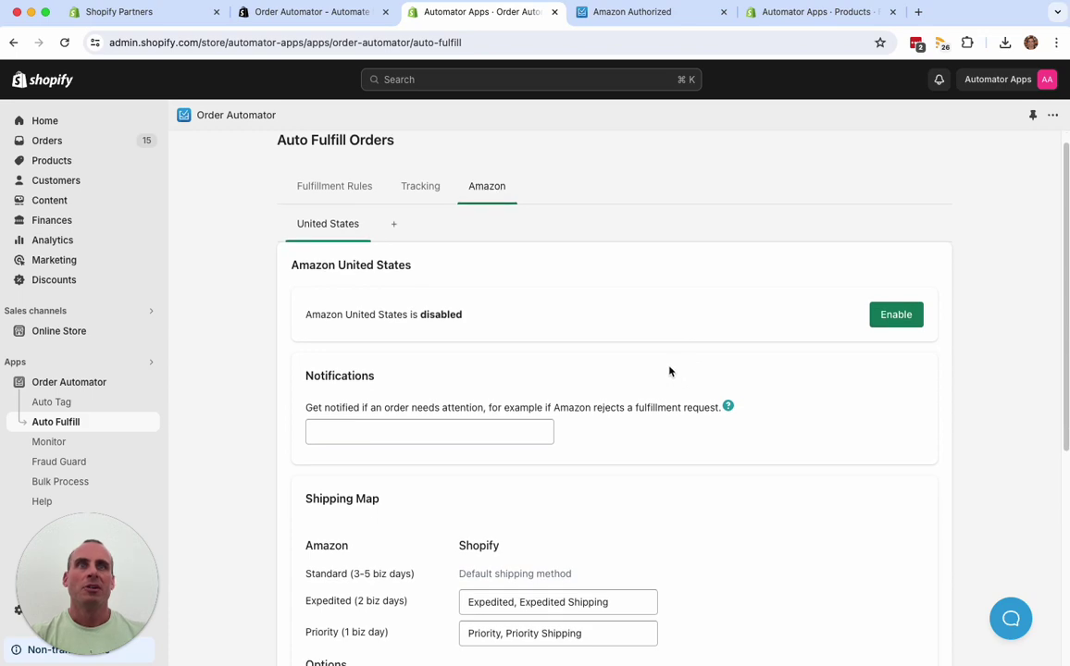
{"action": "scroll", "coordinate": [676, 367], "scroll_direction": "down", "scroll_amount": 5}
{"action": "scroll", "coordinate": [664, 364], "scroll_direction": "up", "scroll_amount": 4}
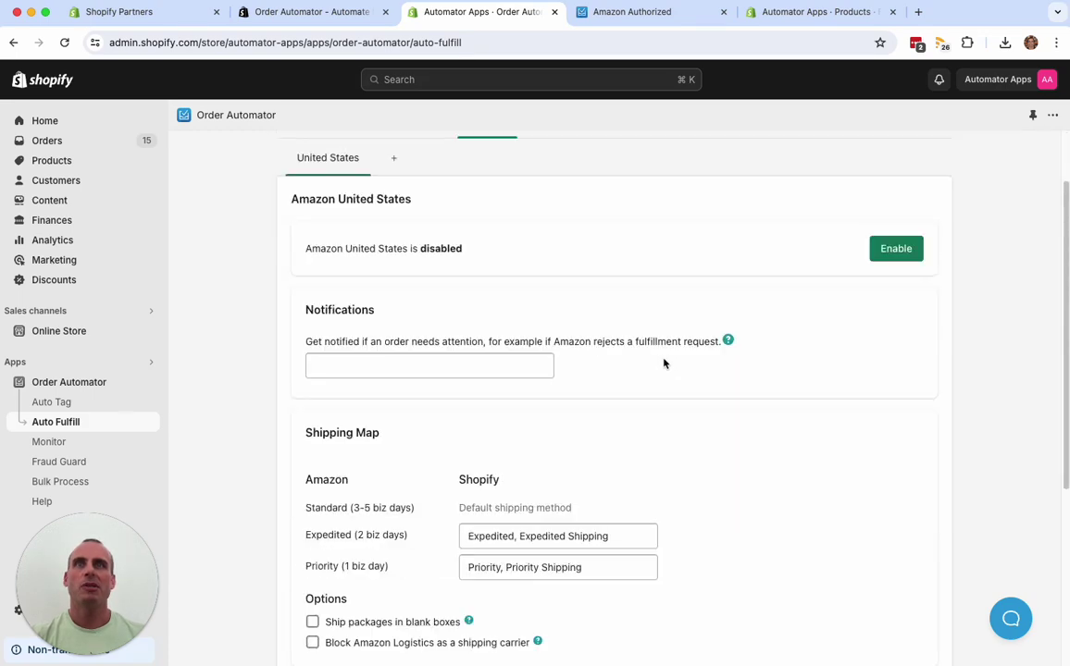
{"action": "scroll", "coordinate": [664, 364], "scroll_direction": "down", "scroll_amount": 3}
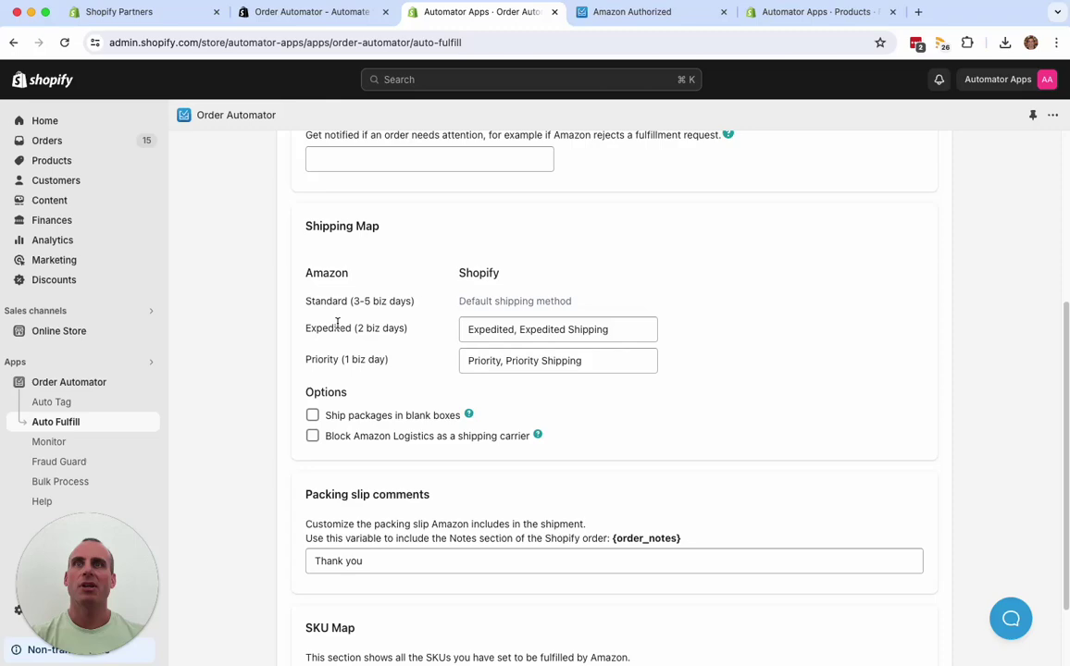
{"action": "scroll", "coordinate": [366, 323], "scroll_direction": "down", "scroll_amount": 1}
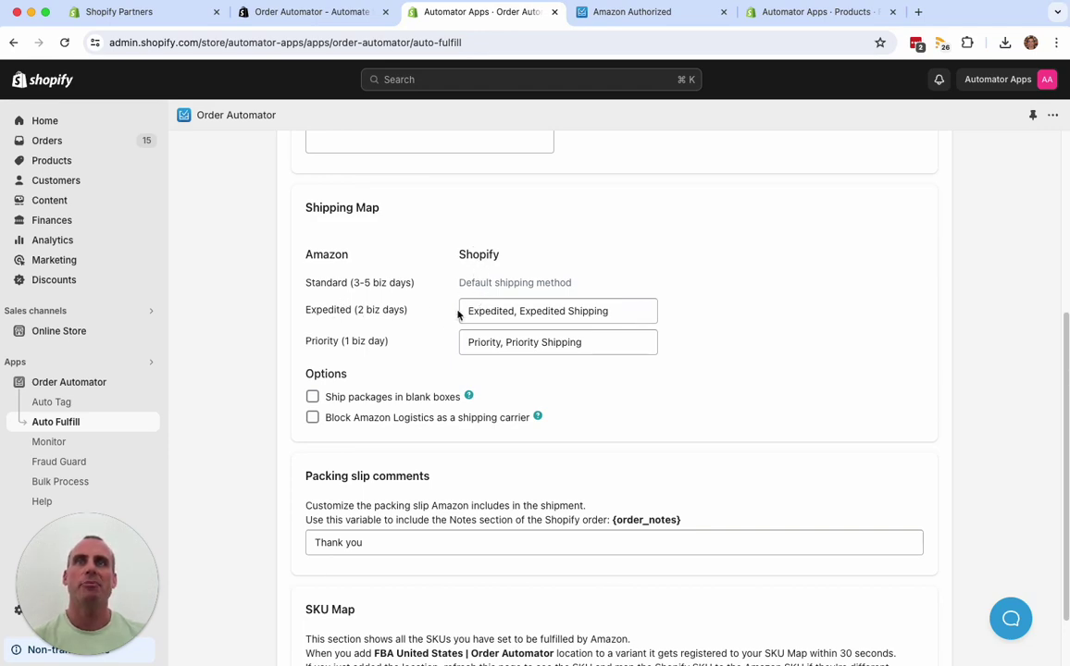
{"action": "triple_click", "coordinate": [546, 312]}
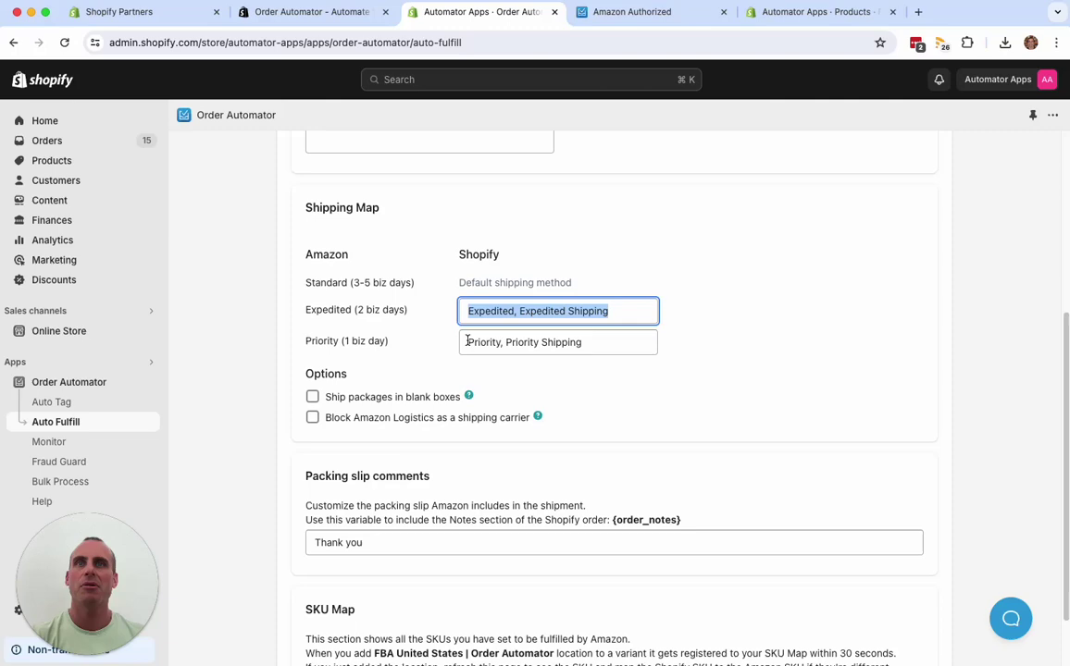
{"action": "scroll", "coordinate": [476, 342], "scroll_direction": "down", "scroll_amount": 3}
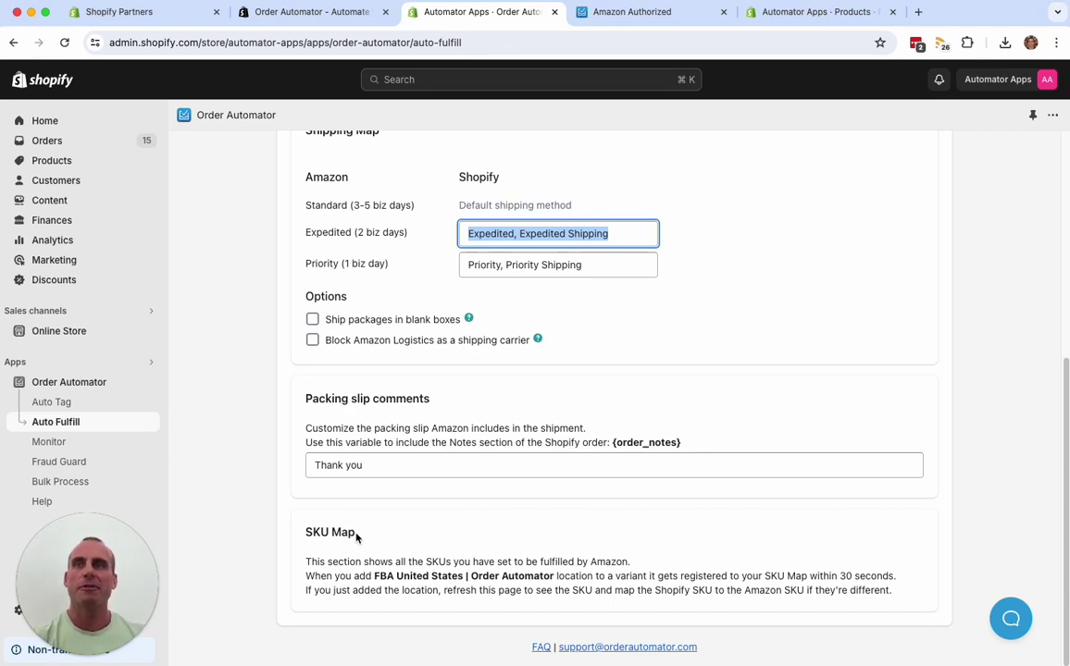
{"action": "scroll", "coordinate": [579, 412], "scroll_direction": "up", "scroll_amount": 5}
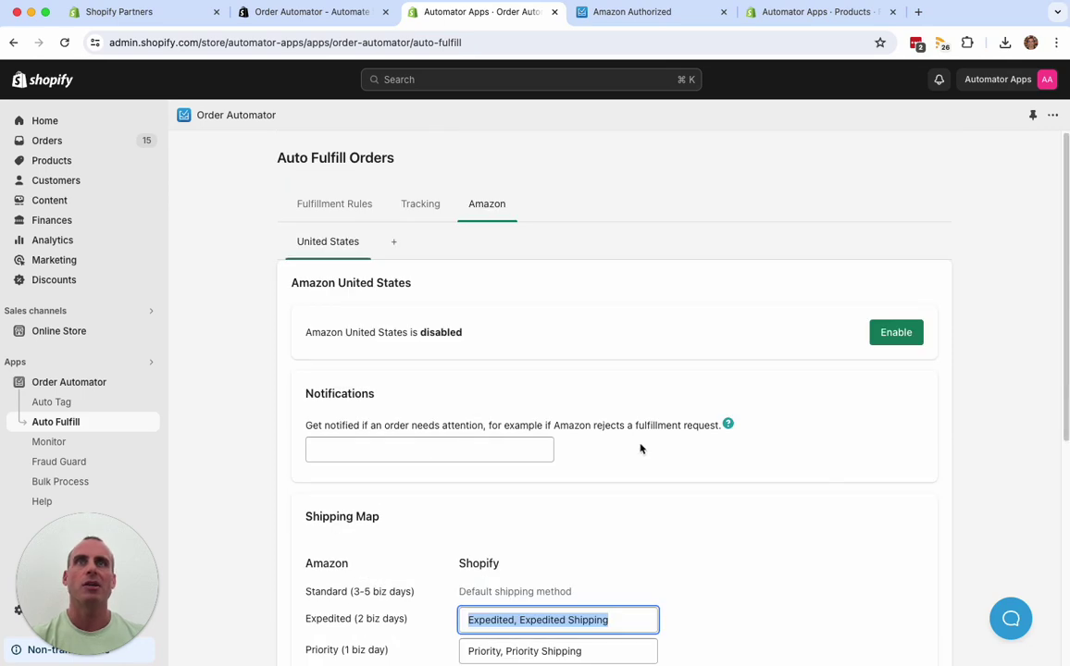
{"action": "scroll", "coordinate": [546, 396], "scroll_direction": "down", "scroll_amount": 5}
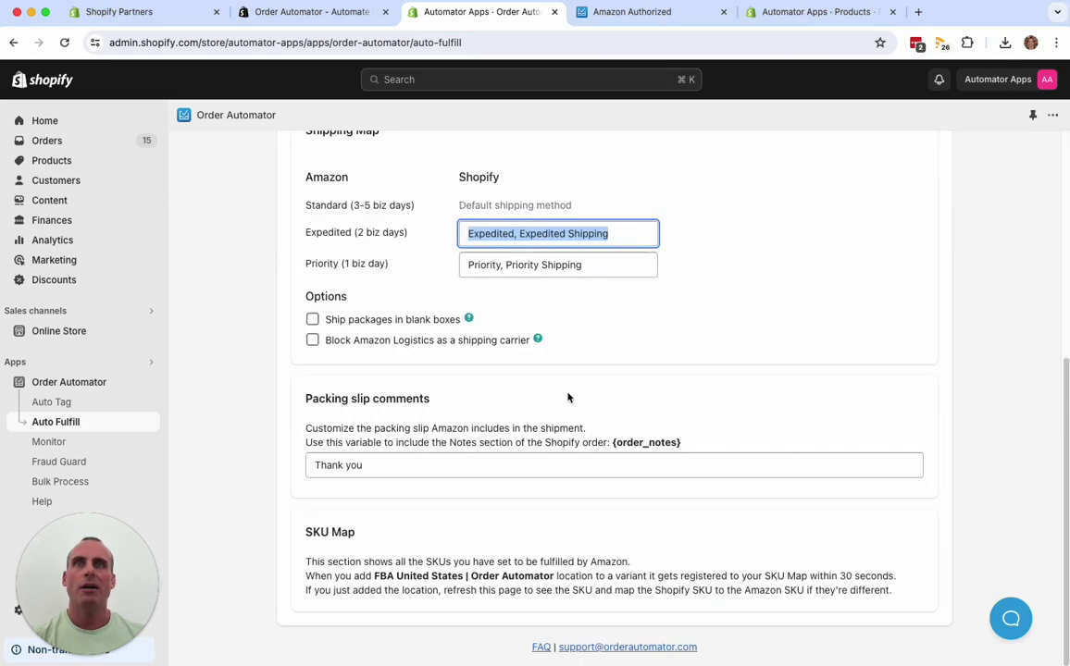
{"action": "scroll", "coordinate": [540, 391], "scroll_direction": "up", "scroll_amount": 5}
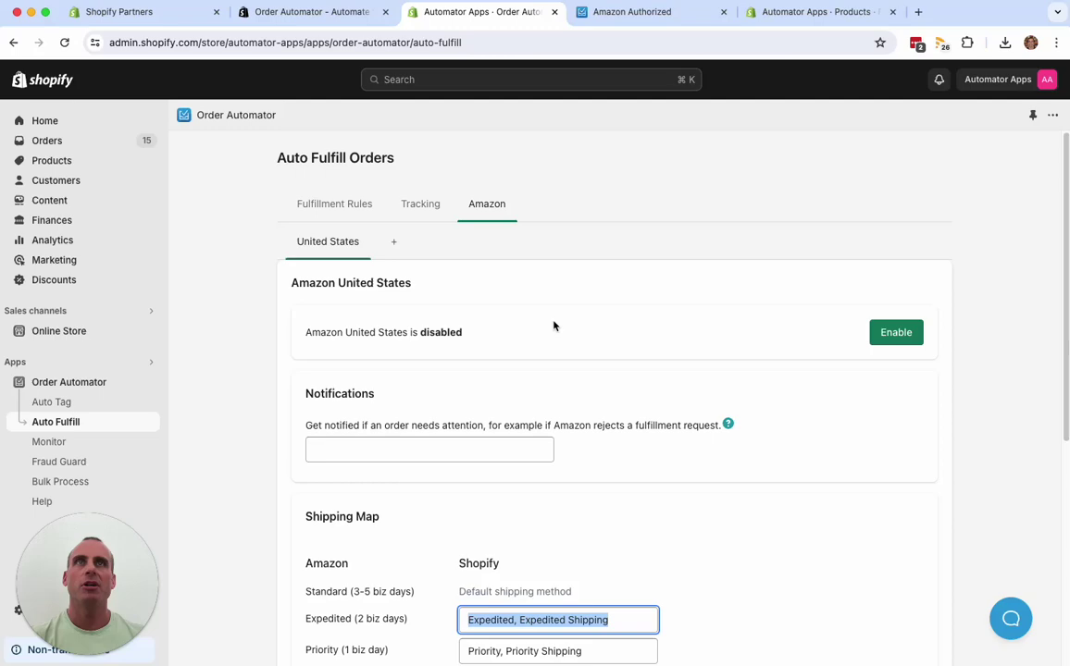
- Add the FBA United States | Order Automator location to product FBATEST123's inventory and save
{"action": "left_click", "coordinate": [806, 12]}
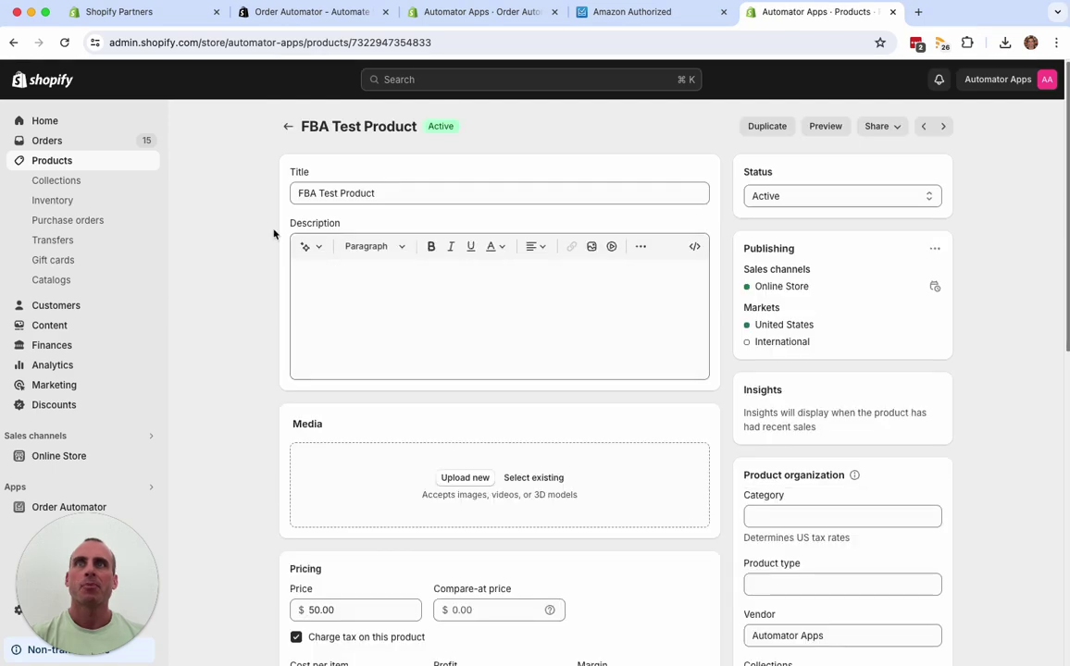
{"action": "scroll", "coordinate": [483, 365], "scroll_direction": "down", "scroll_amount": 5}
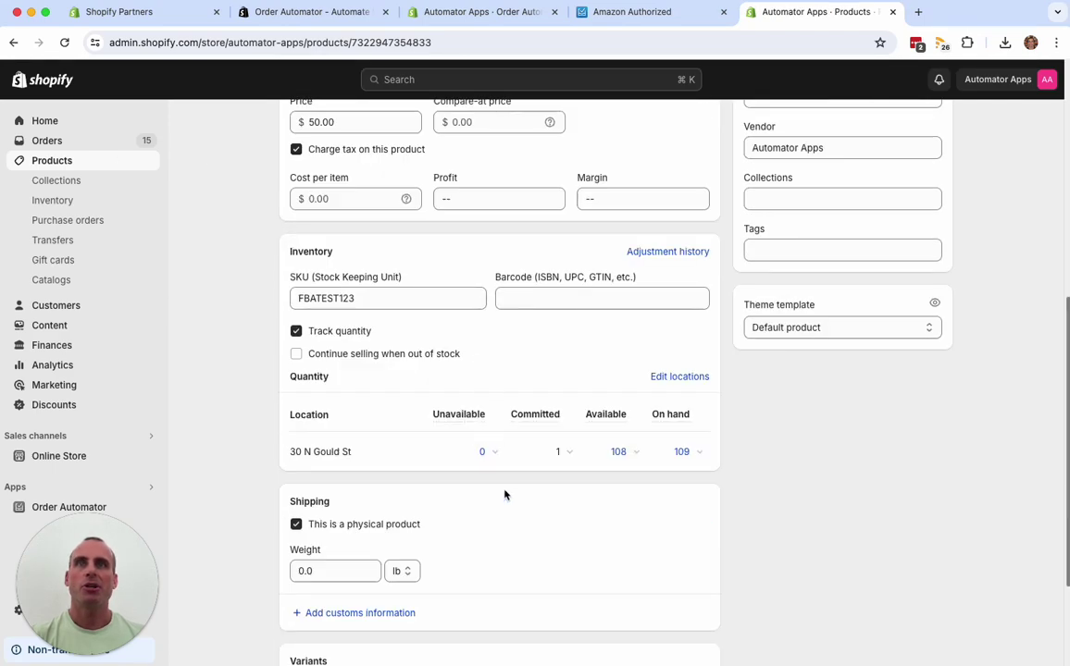
{"action": "left_click", "coordinate": [685, 377]}
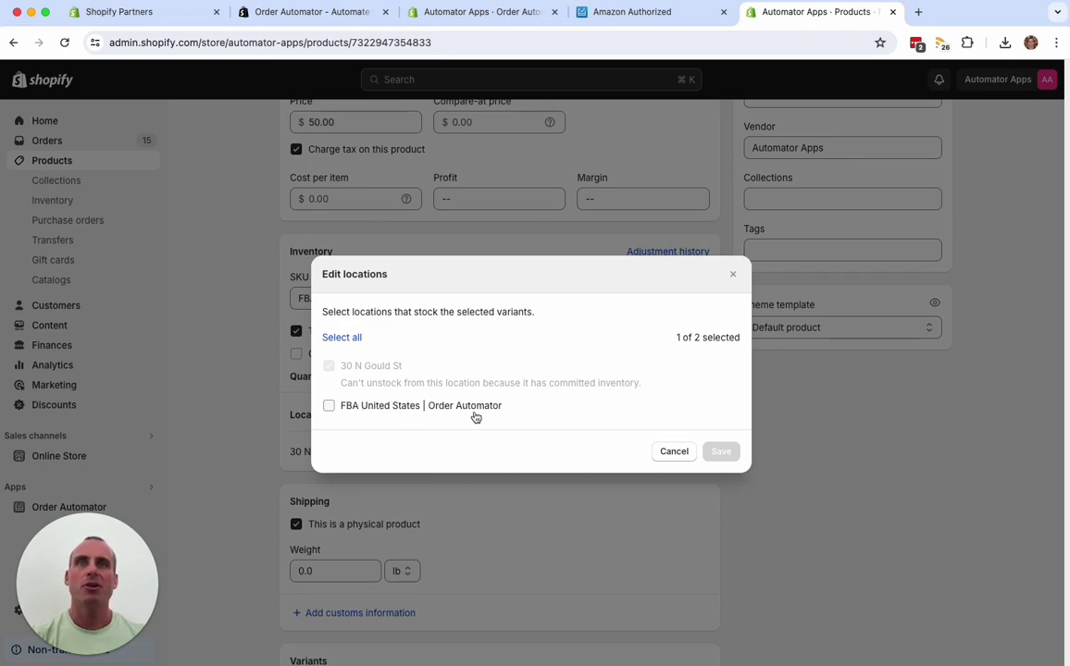
{"action": "left_click", "coordinate": [435, 407]}
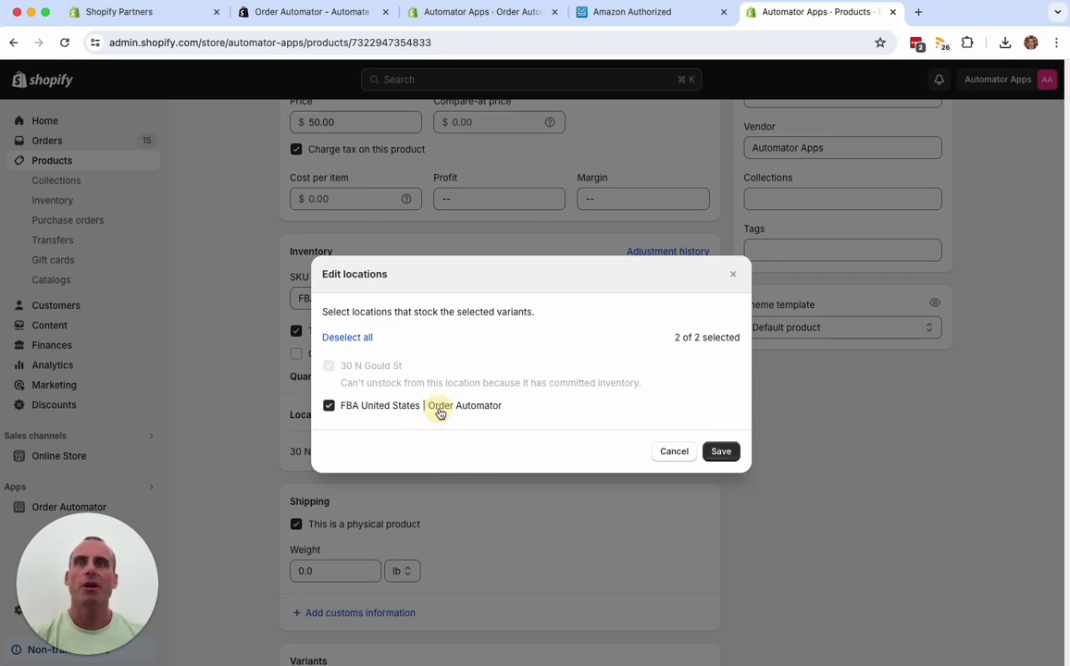
{"action": "left_click", "coordinate": [717, 453]}
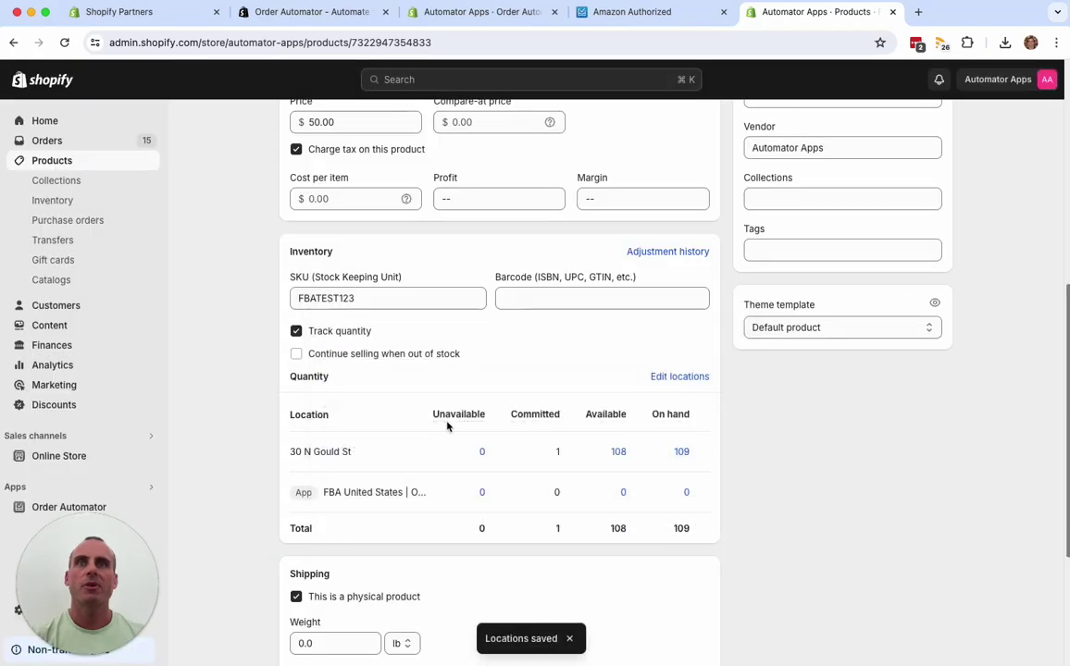
{"action": "scroll", "coordinate": [435, 453], "scroll_direction": "down", "scroll_amount": 1}
{"action": "scroll", "coordinate": [367, 480], "scroll_direction": "down", "scroll_amount": 1}
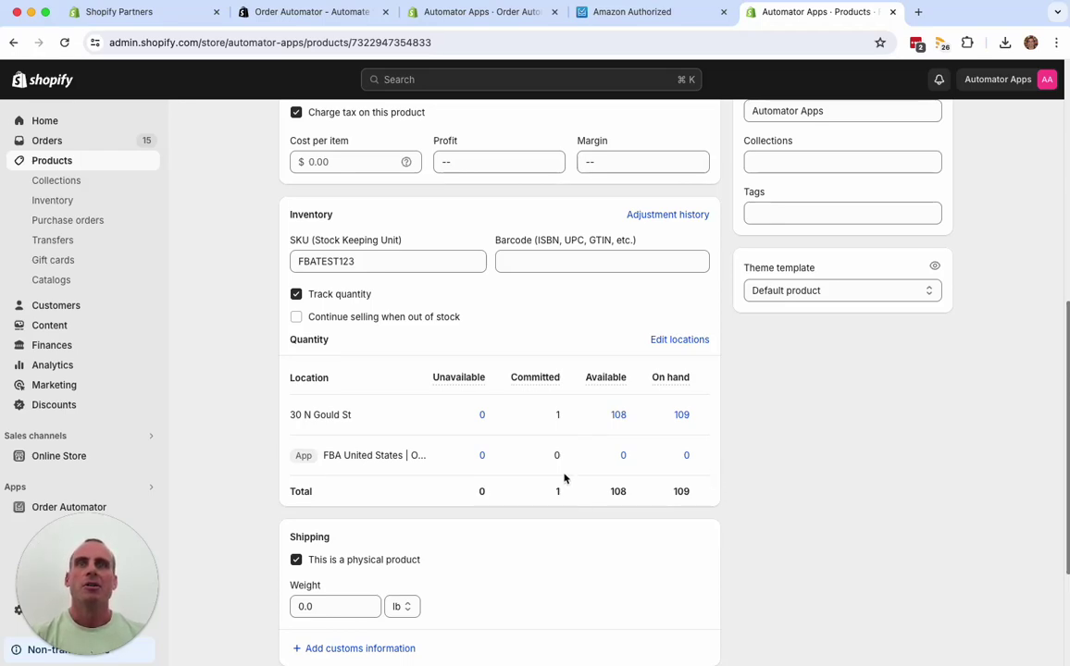
{"action": "mouse_move", "coordinate": [422, 469]}
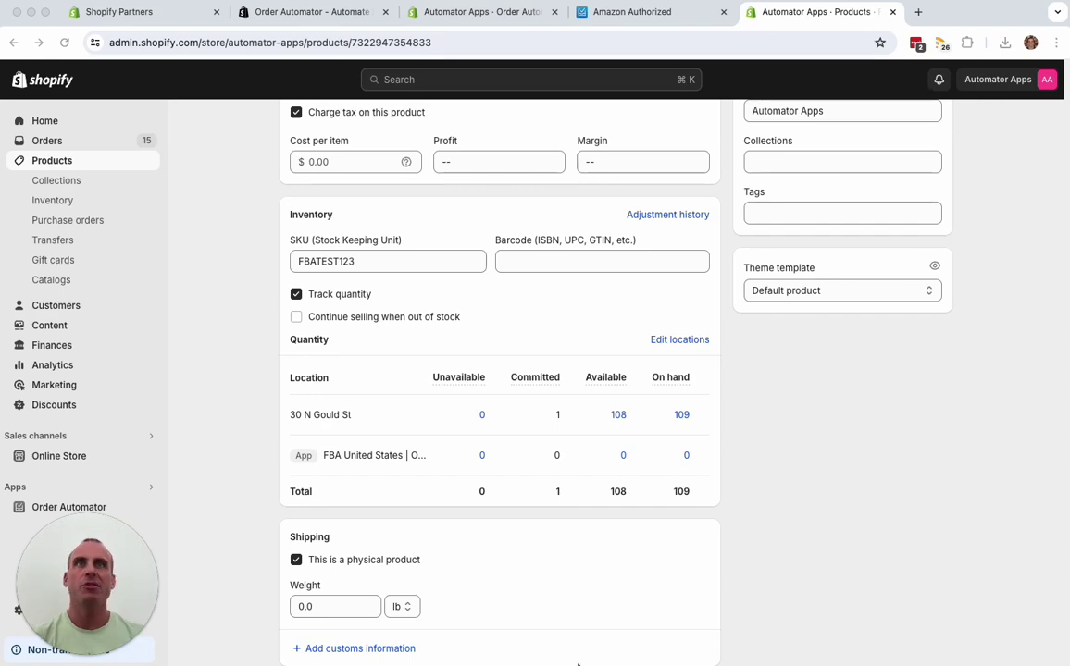
- Return to Order Automator's Auto Fulfill page and reload it to pick up the new SKU
{"action": "left_click", "coordinate": [574, 14]}
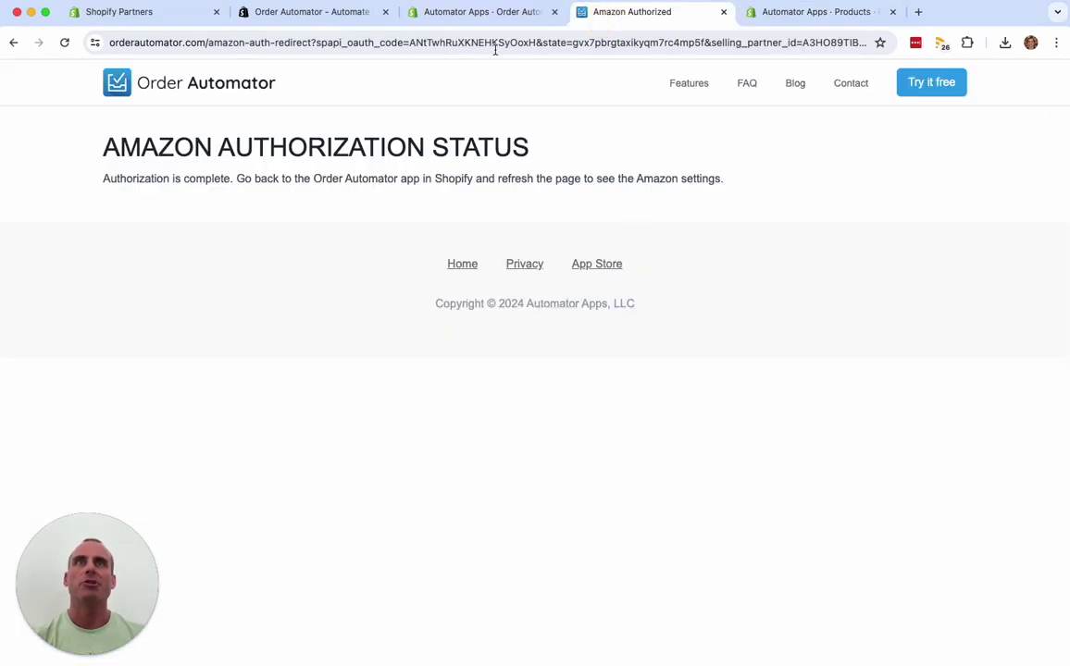
{"action": "left_click", "coordinate": [481, 12]}
{"action": "scroll", "coordinate": [499, 474], "scroll_direction": "down", "scroll_amount": 5}
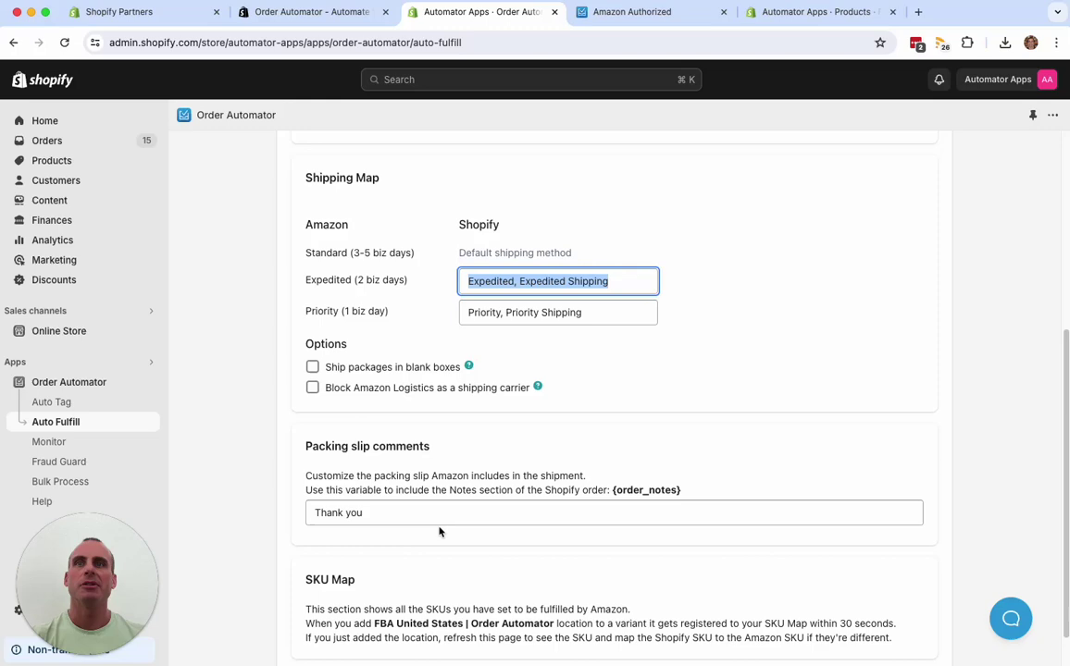
{"action": "scroll", "coordinate": [408, 411], "scroll_direction": "up", "scroll_amount": 5}
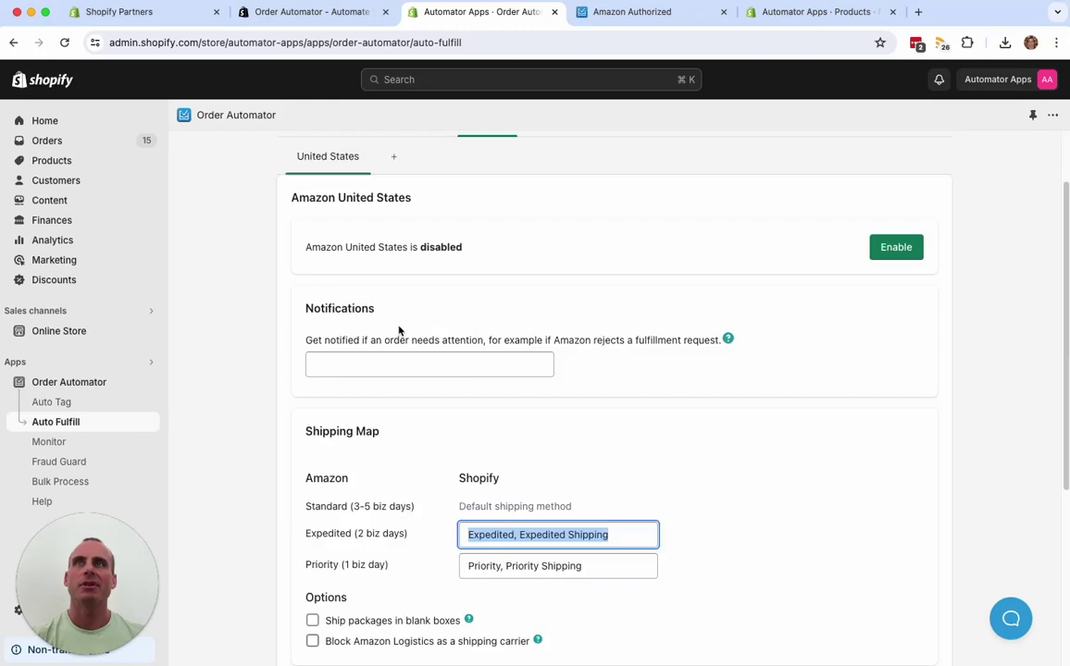
{"action": "scroll", "coordinate": [453, 375], "scroll_direction": "down", "scroll_amount": 5}
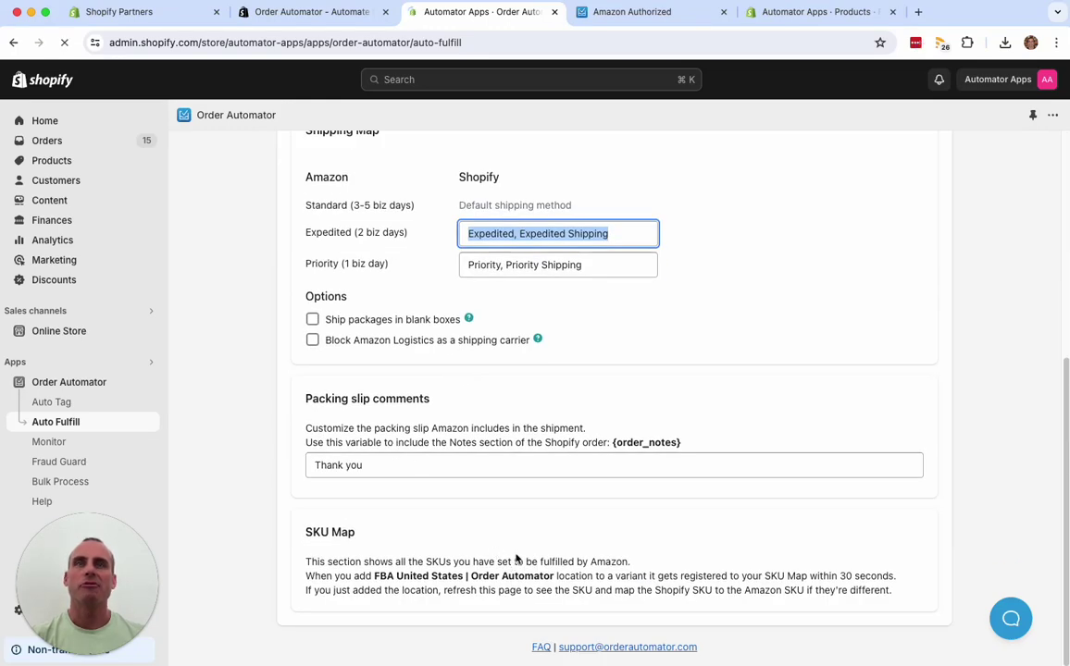
{"action": "key", "text": "super+r"}
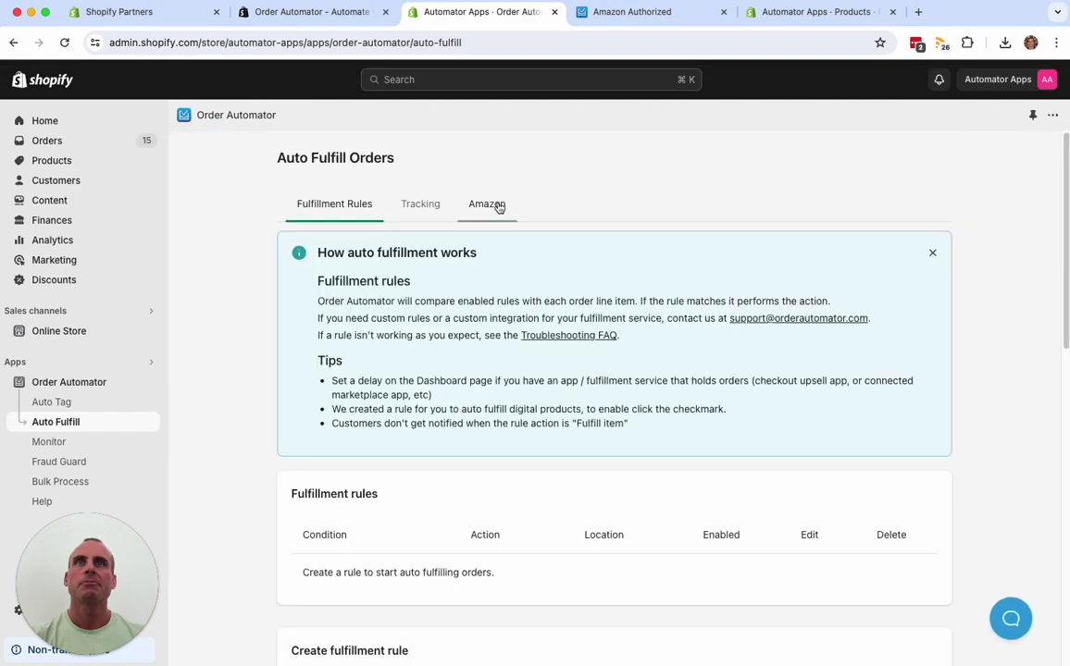
- Check the Amazon SKU Map pairs Amazon SKU FBATEST123 with Shopify SKU FBATEST123
{"action": "left_click", "coordinate": [487, 205]}
{"action": "scroll", "coordinate": [590, 338], "scroll_direction": "down", "scroll_amount": 10}
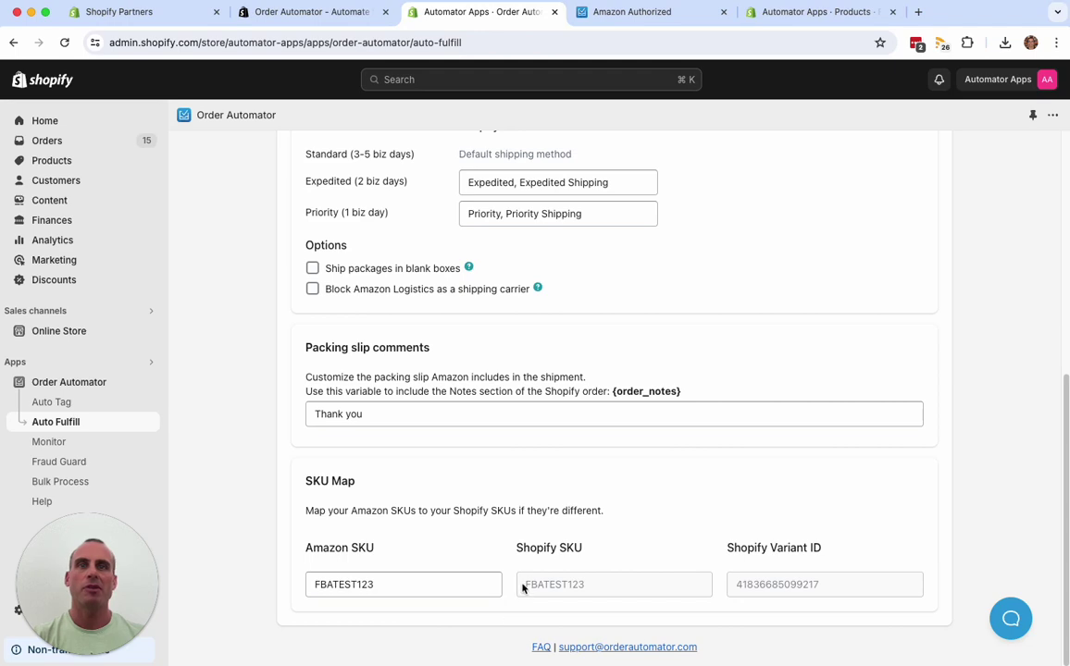
{"action": "left_click_drag", "start_coordinate": [523, 587], "coordinate": [585, 585]}
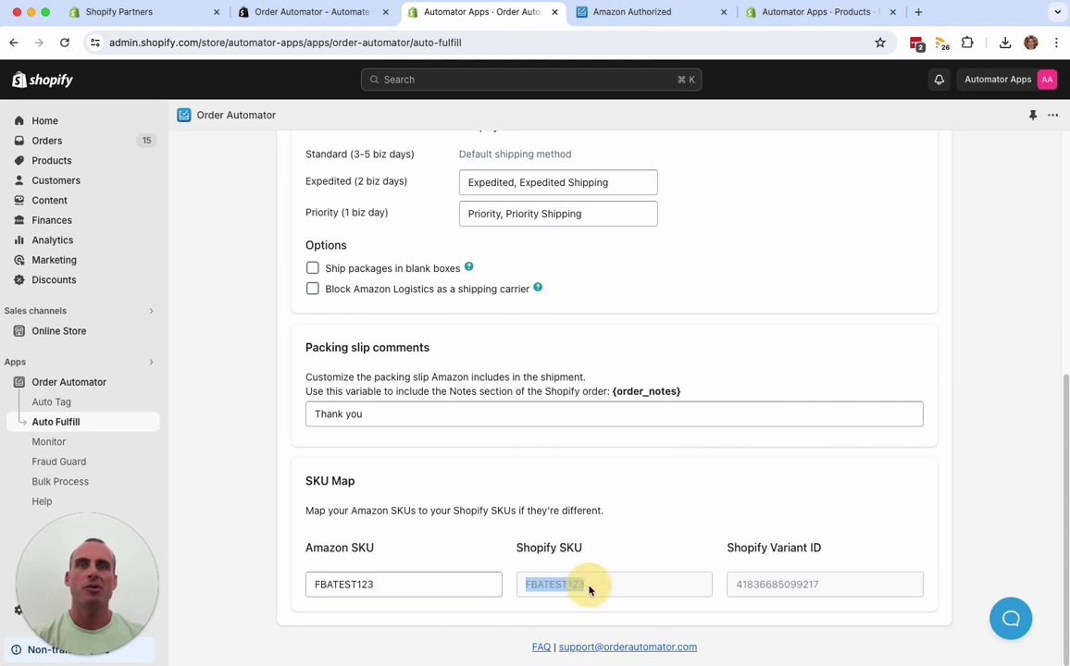
{"action": "double_click", "coordinate": [337, 585]}
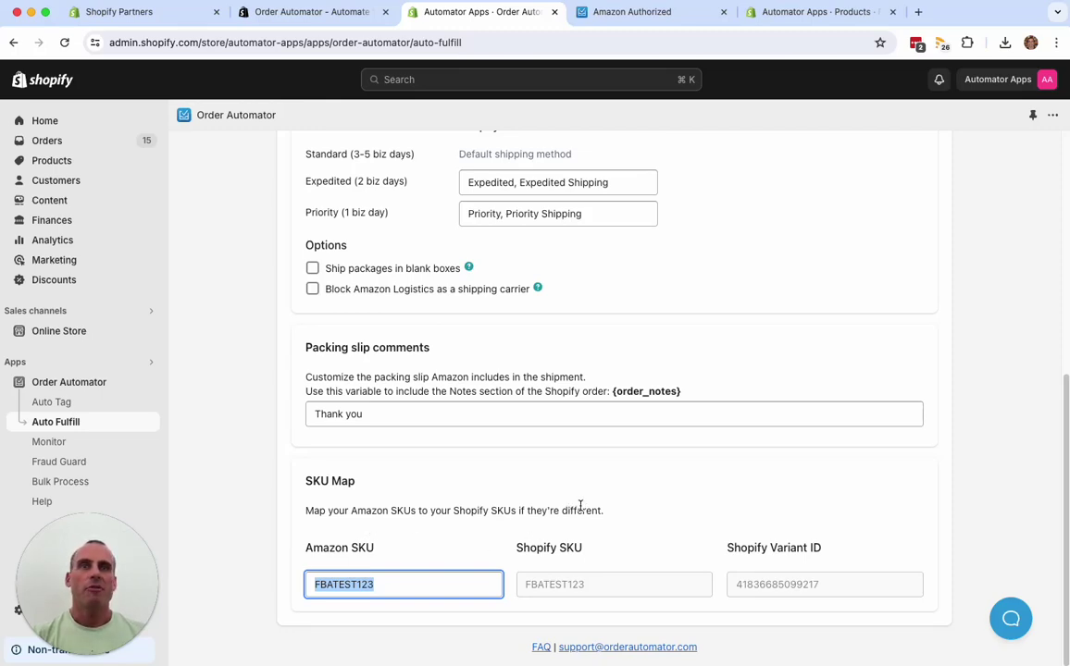
- Show the Fulfillment Rules list with the FBA United States request-fulfillment rule
{"action": "scroll", "coordinate": [427, 540], "scroll_direction": "up", "scroll_amount": 2}
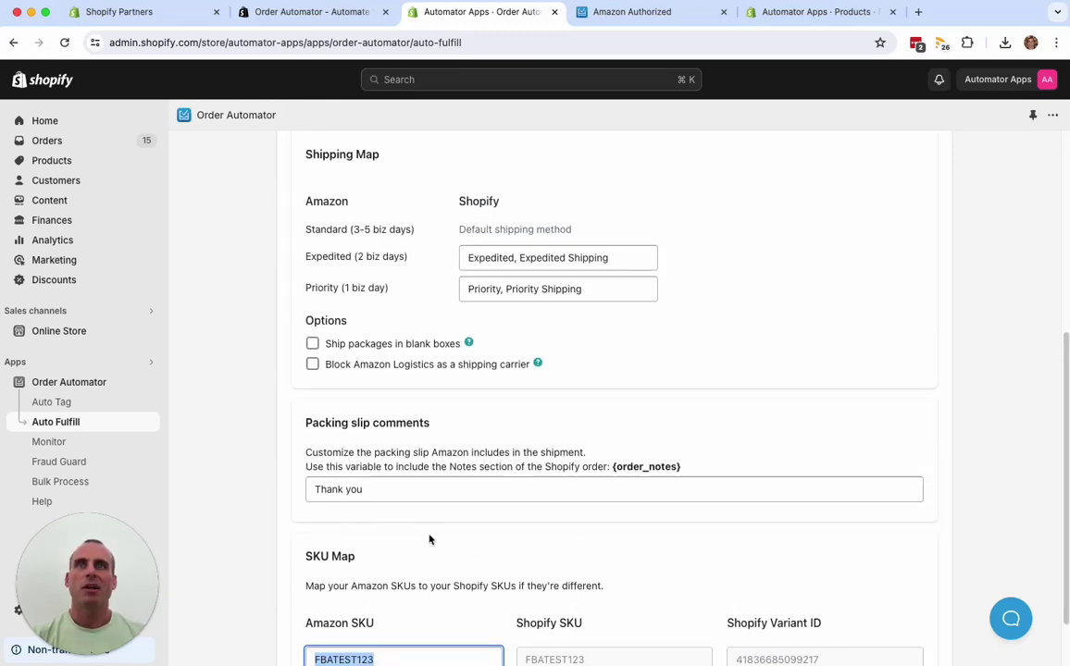
{"action": "scroll", "coordinate": [351, 270], "scroll_direction": "up", "scroll_amount": 5}
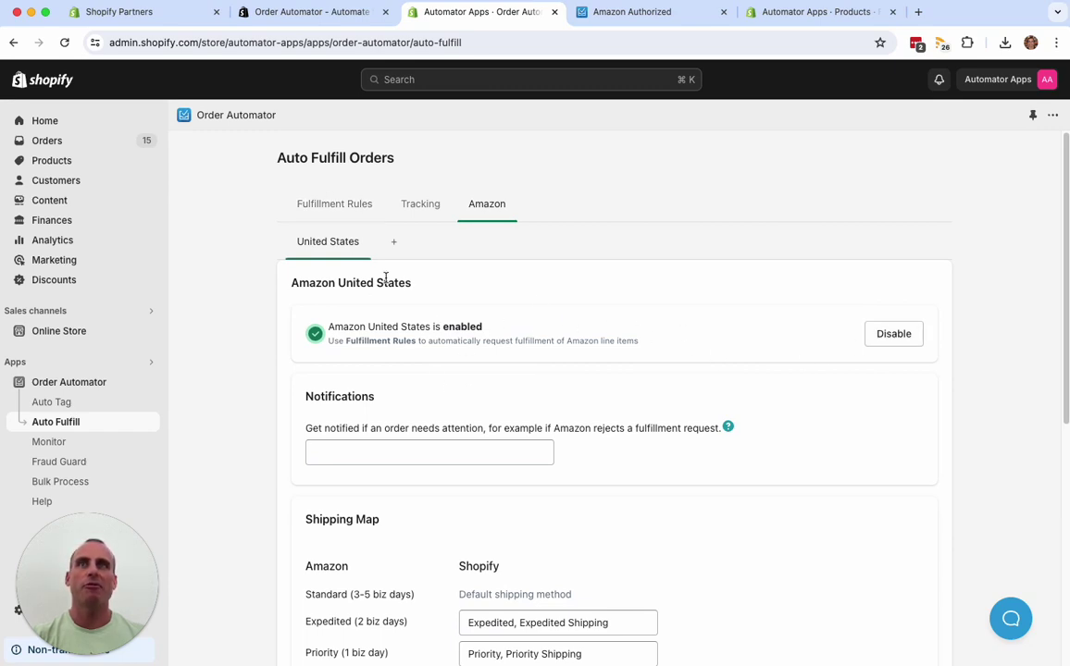
{"action": "left_click", "coordinate": [342, 210]}
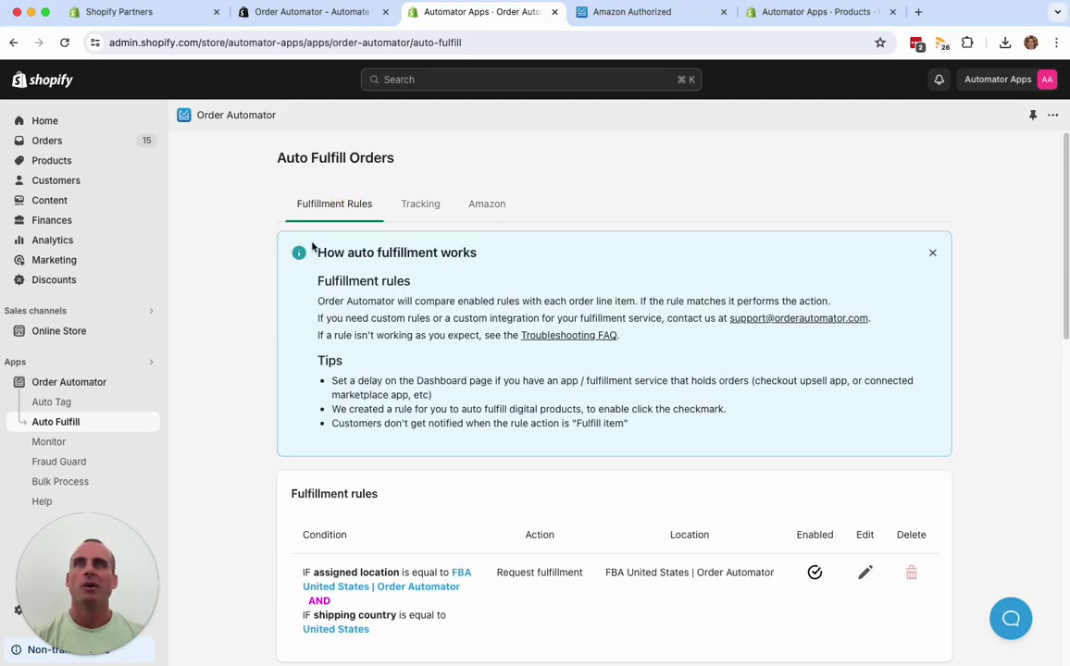
{"action": "scroll", "coordinate": [389, 365], "scroll_direction": "down", "scroll_amount": 2}
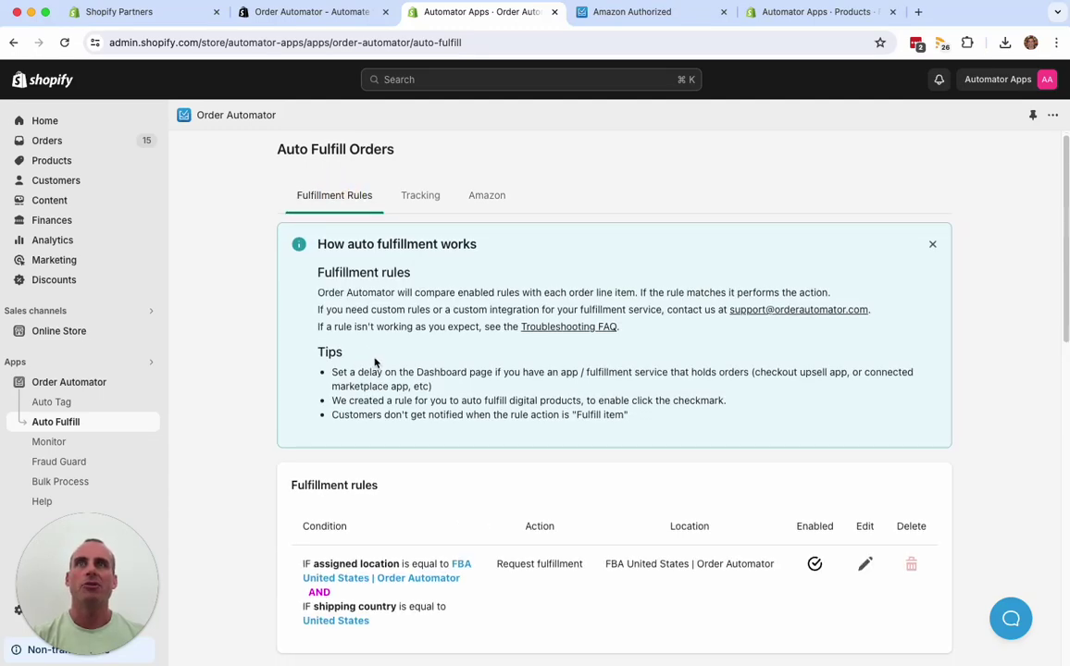
{"action": "scroll", "coordinate": [373, 367], "scroll_direction": "down", "scroll_amount": 5}
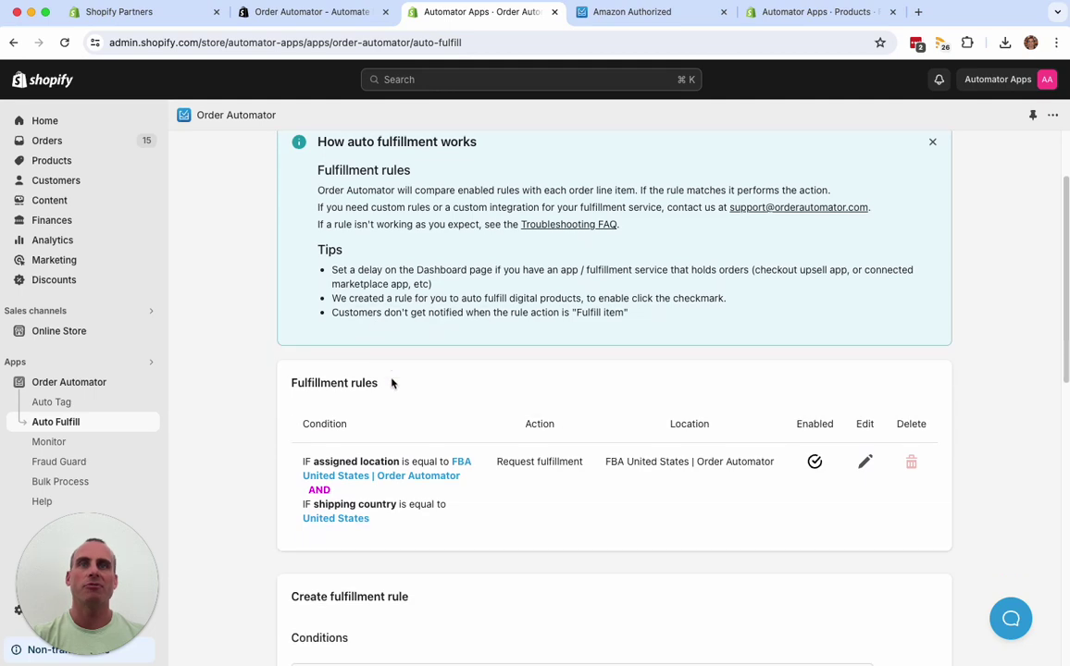
{"action": "scroll", "coordinate": [498, 427], "scroll_direction": "down", "scroll_amount": 3}
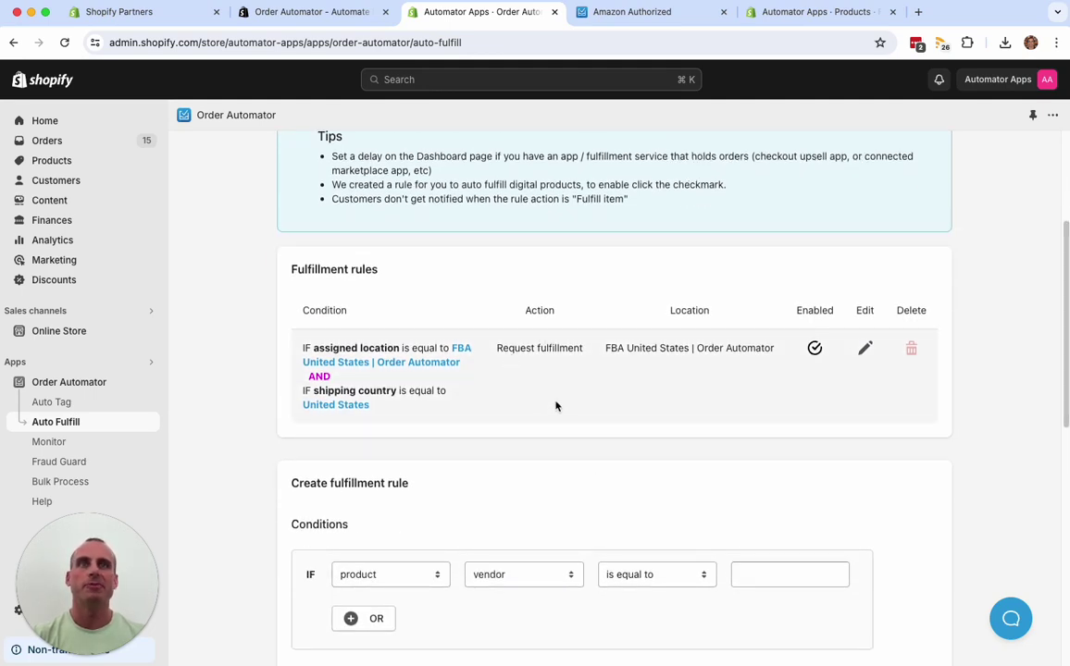
{"action": "scroll", "coordinate": [565, 401], "scroll_direction": "down", "scroll_amount": 1}
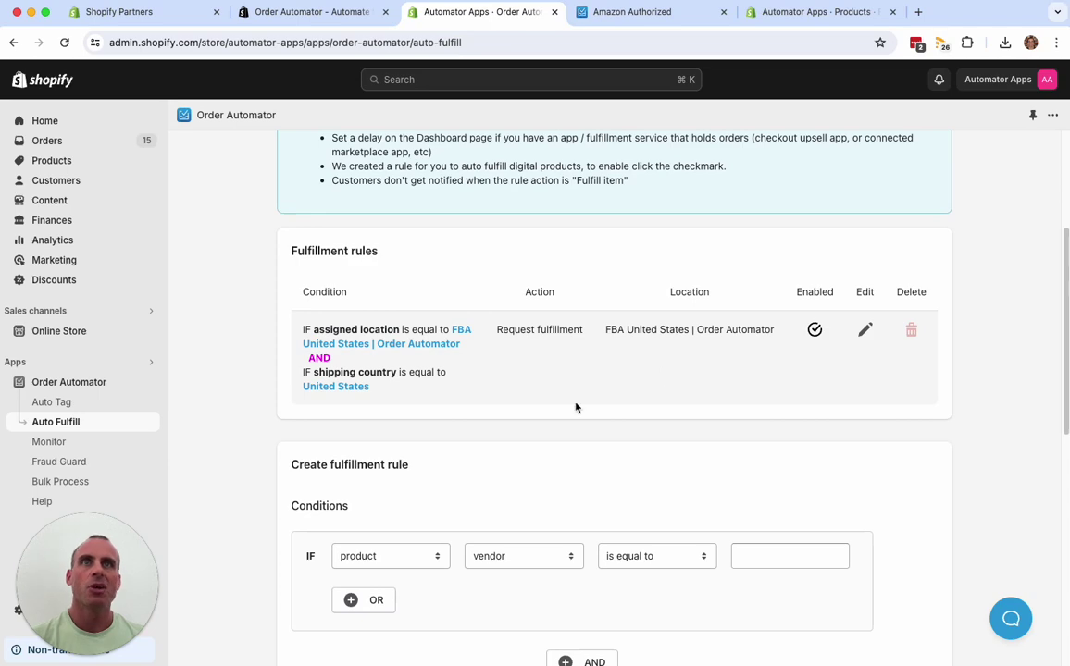
- Review the FBA United States rule, then toggle it off and on until 'Rule enabled' appears
{"action": "left_click", "coordinate": [864, 332]}
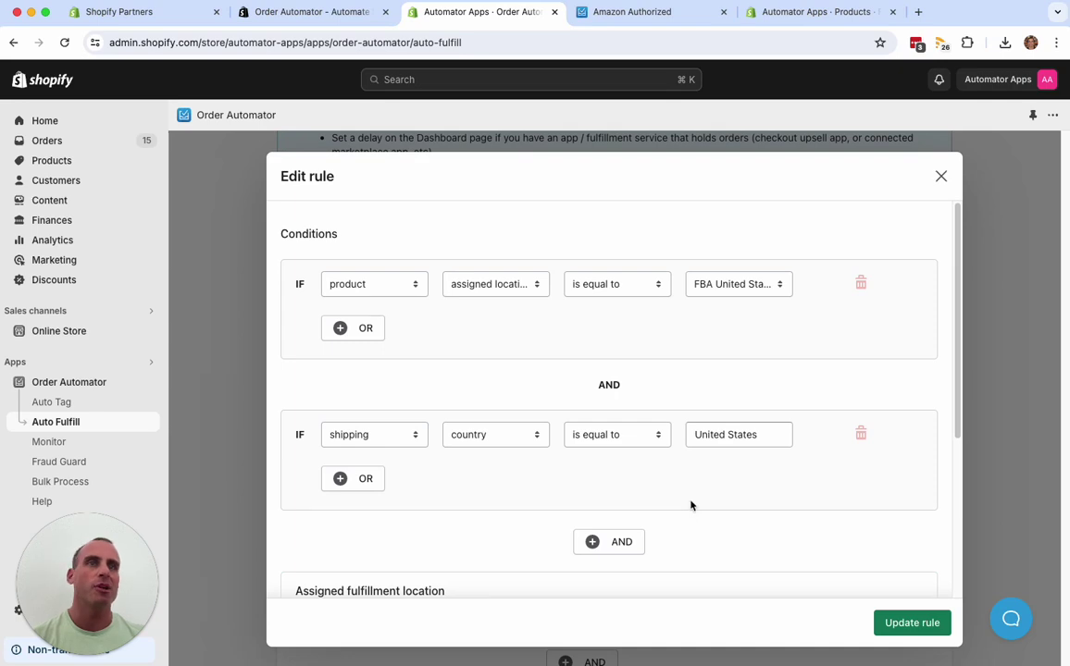
{"action": "left_click", "coordinate": [940, 176]}
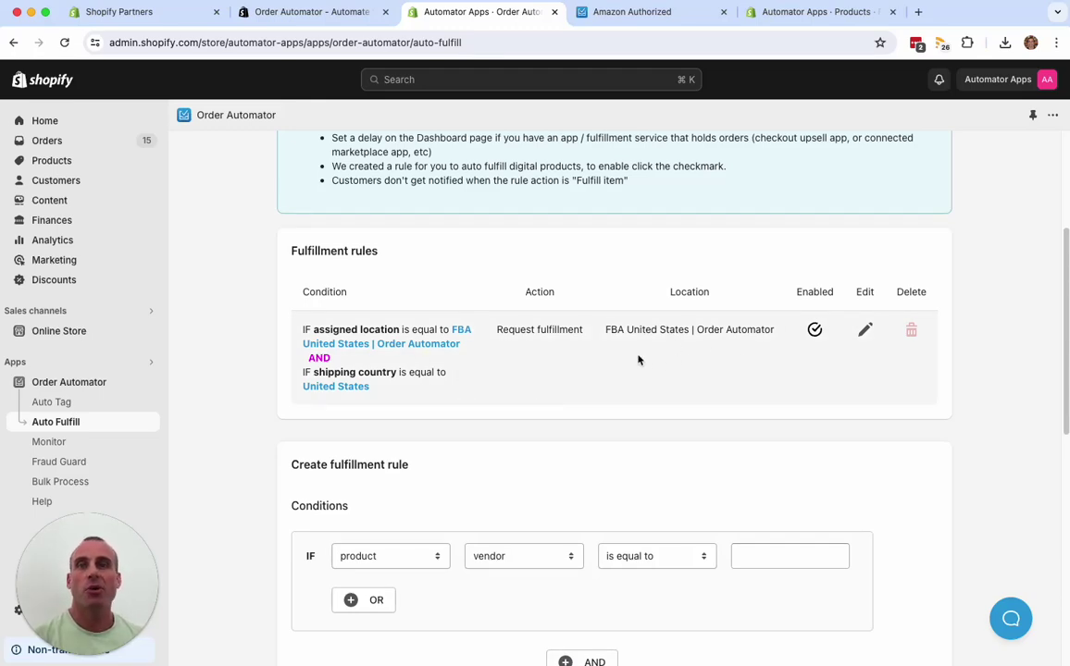
{"action": "left_click", "coordinate": [815, 330]}
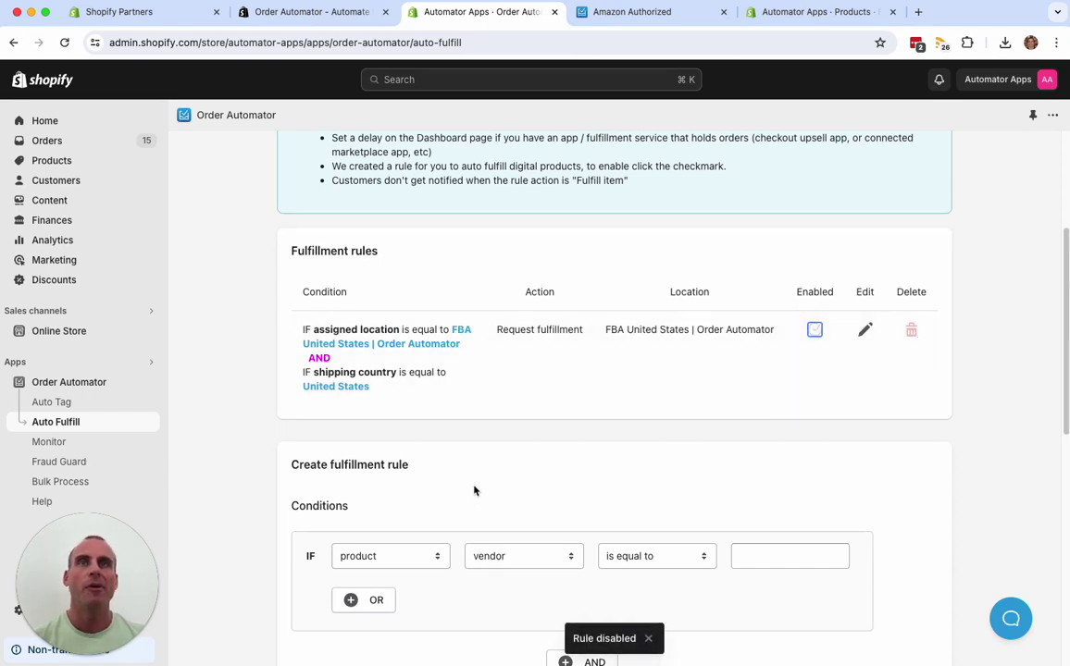
{"action": "left_click", "coordinate": [814, 332]}
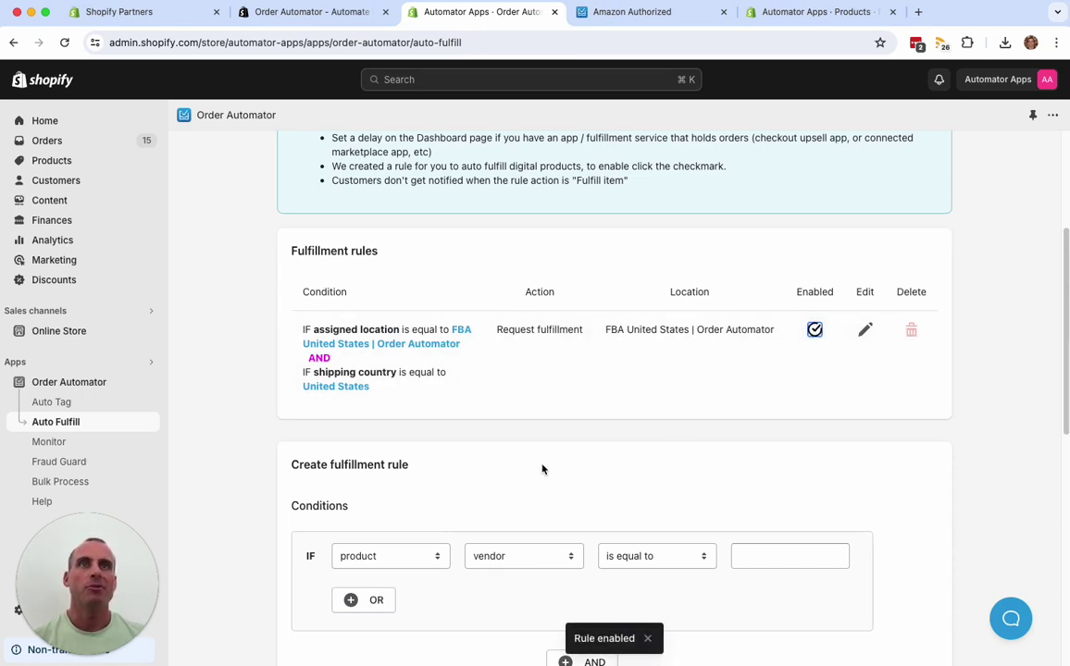
{"action": "scroll", "coordinate": [535, 467], "scroll_direction": "up", "scroll_amount": 3}
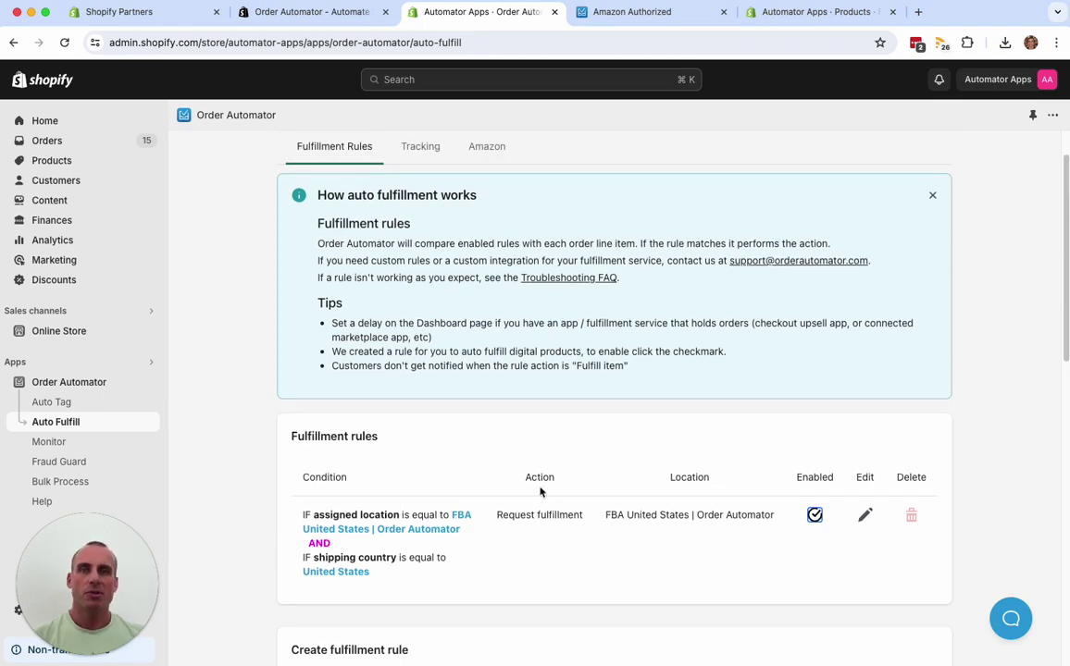
{"action": "left_click", "coordinate": [486, 150]}
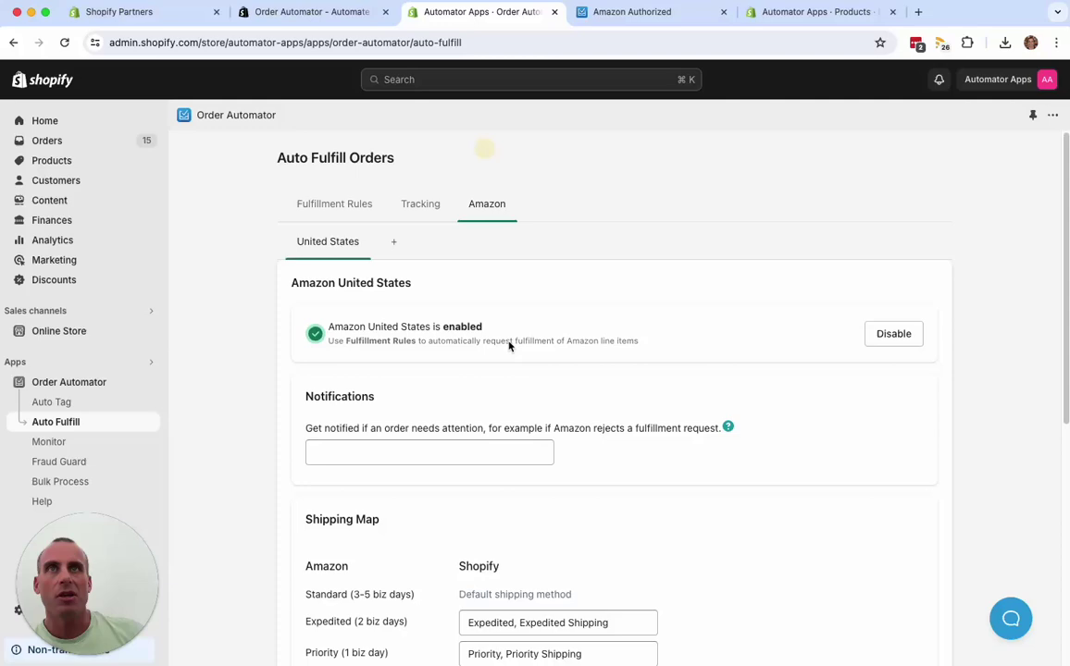
{"action": "scroll", "coordinate": [546, 370], "scroll_direction": "down", "scroll_amount": 5}
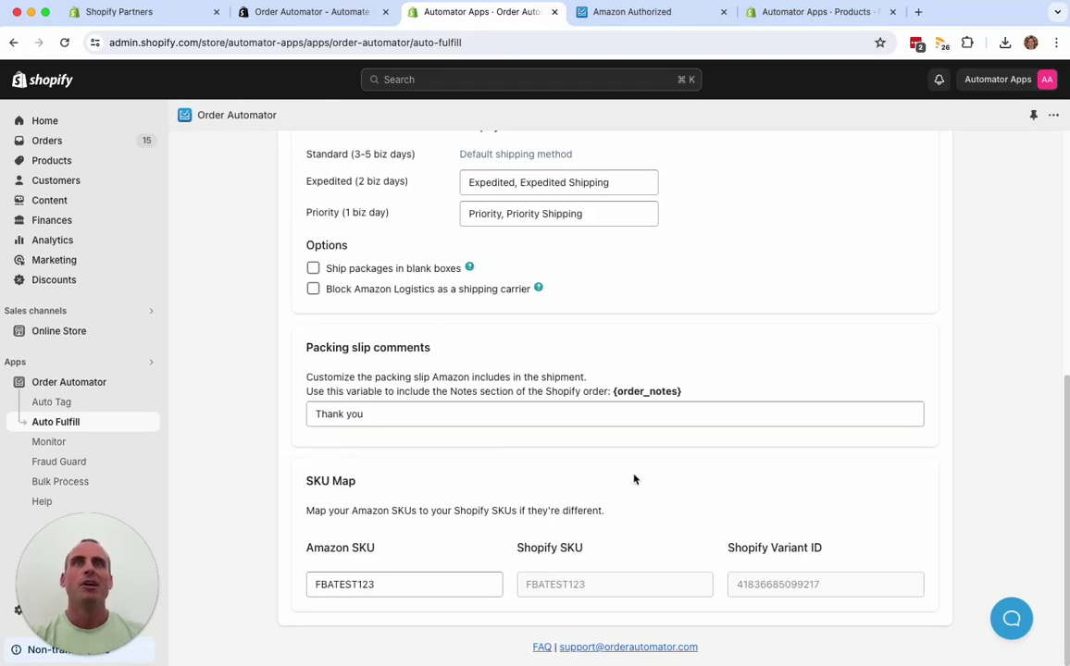
{"action": "scroll", "coordinate": [633, 478], "scroll_direction": "up", "scroll_amount": 5}
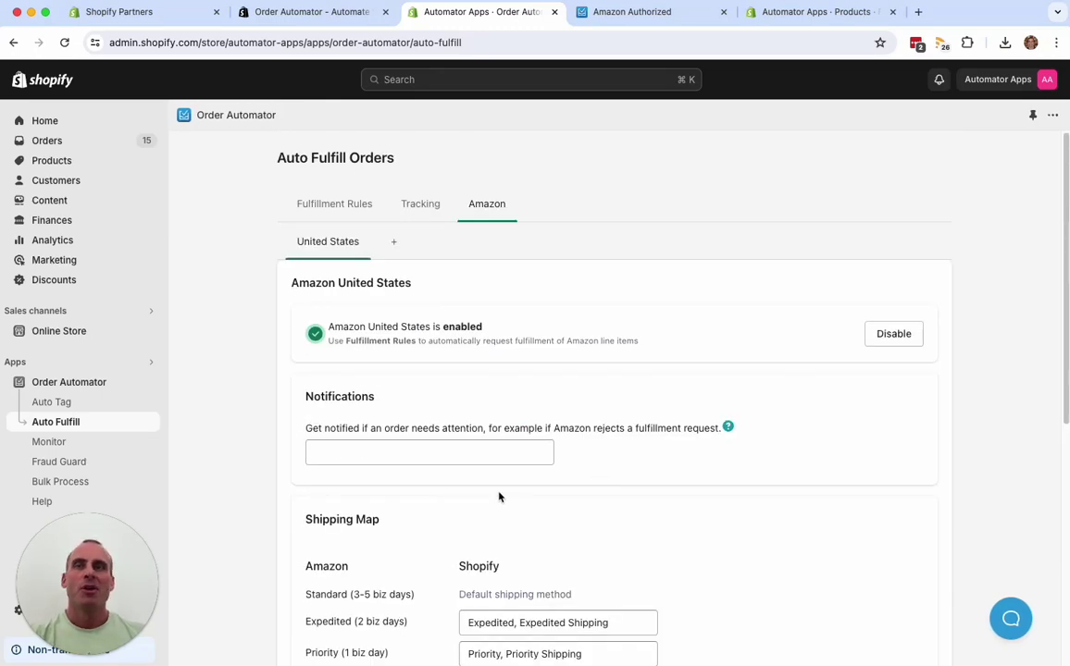
{"action": "scroll", "coordinate": [500, 497], "scroll_direction": "down", "scroll_amount": 1}
{"action": "scroll", "coordinate": [502, 496], "scroll_direction": "down", "scroll_amount": 4}
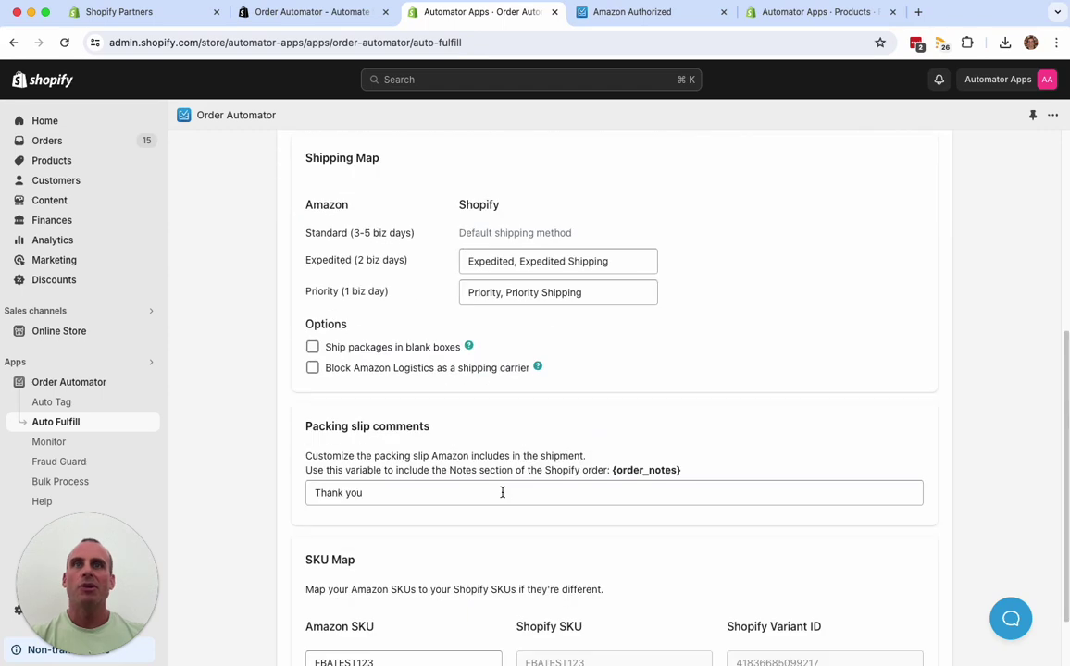
{"action": "scroll", "coordinate": [518, 489], "scroll_direction": "up", "scroll_amount": 5}
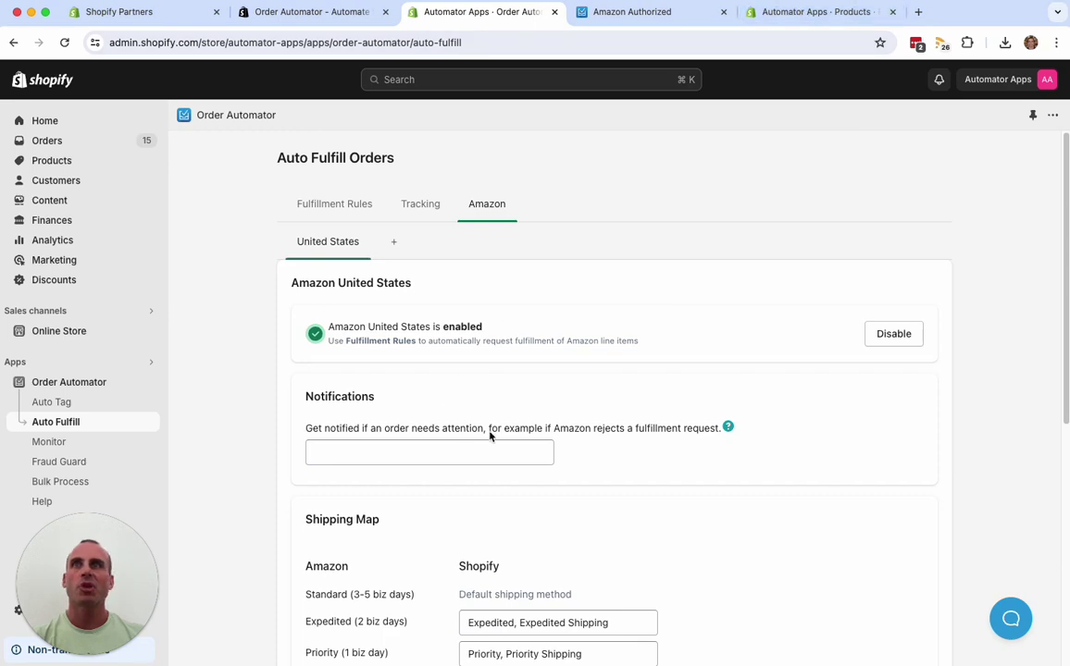
{"action": "scroll", "coordinate": [291, 428], "scroll_direction": "down", "scroll_amount": 2}
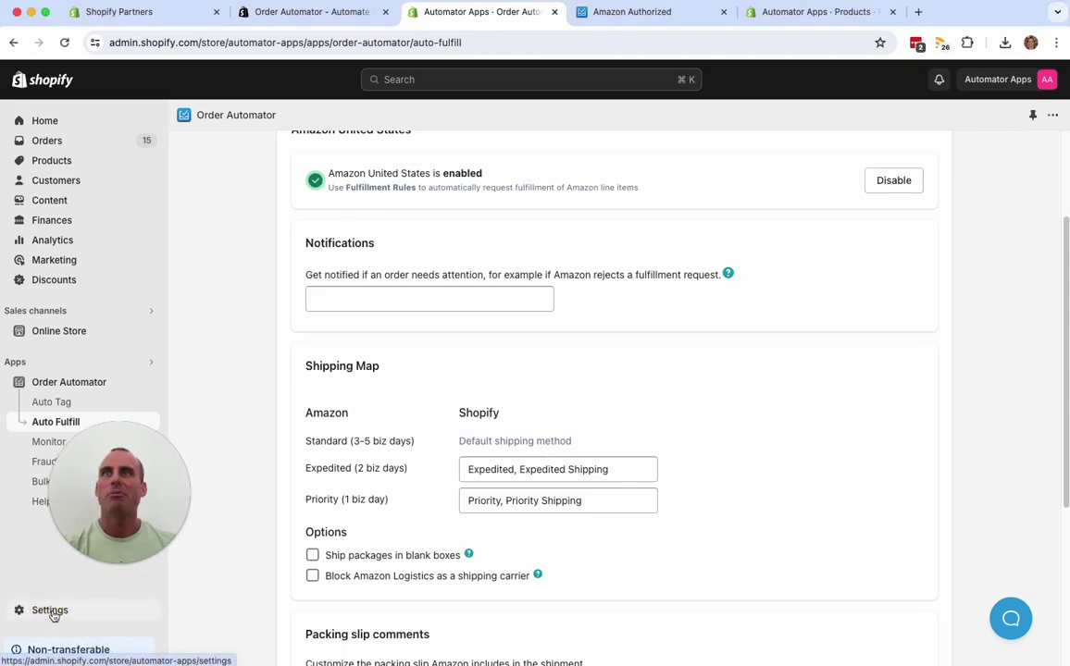
- Go to Settings > Shipping and delivery and review the General rates for 1 location, 2 zones
{"action": "left_click", "coordinate": [51, 613]}
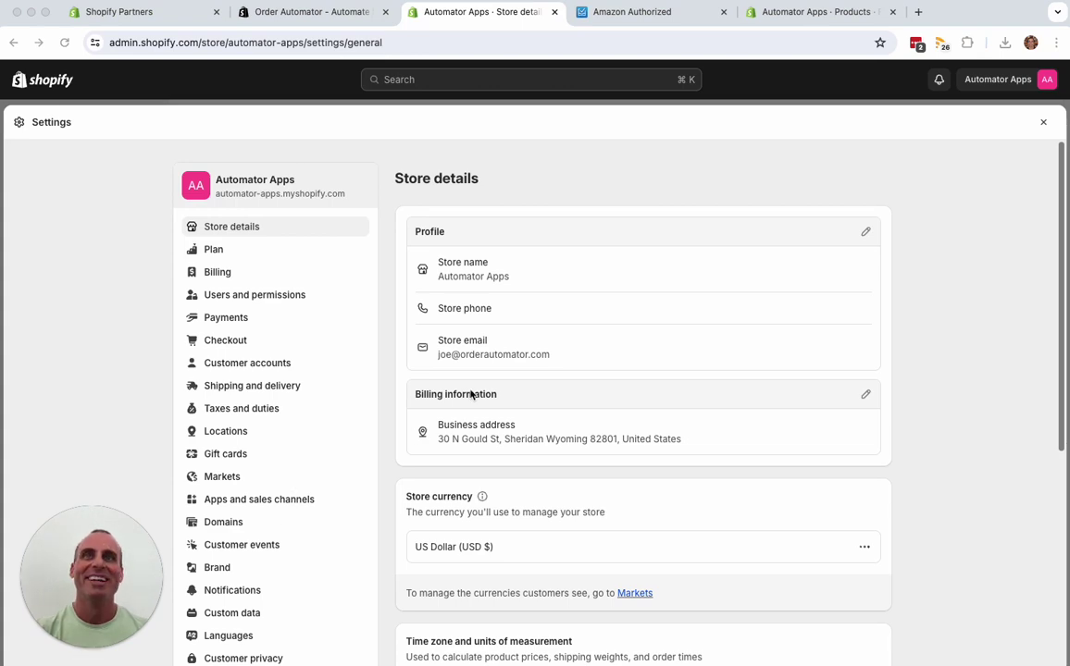
{"action": "left_click", "coordinate": [252, 389]}
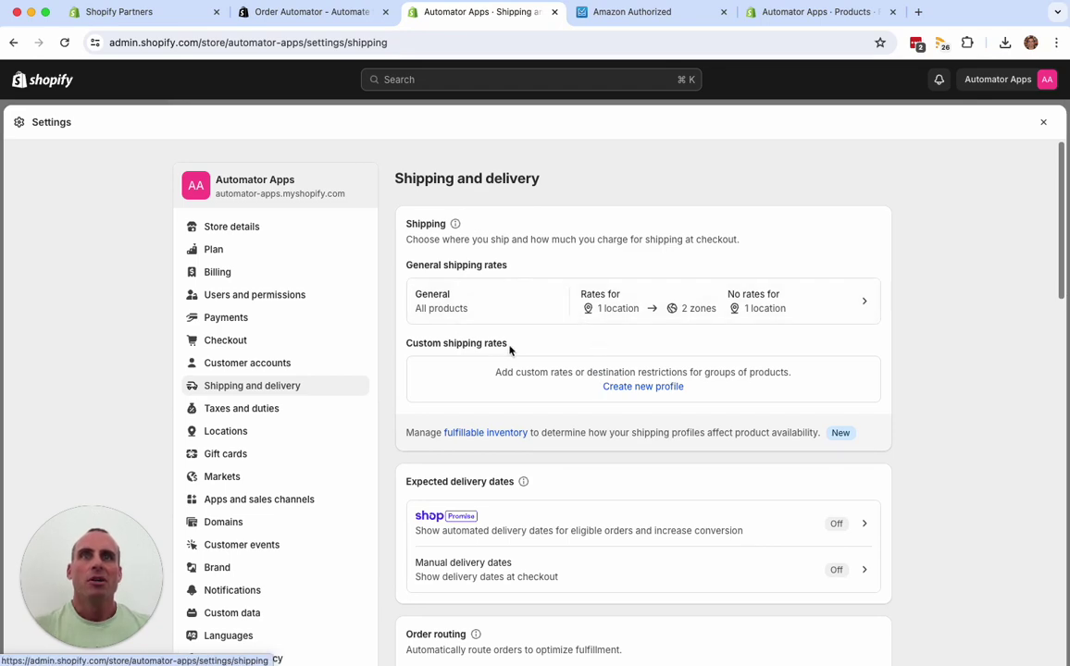
{"action": "scroll", "coordinate": [593, 369], "scroll_direction": "down", "scroll_amount": 3}
{"action": "scroll", "coordinate": [593, 369], "scroll_direction": "down", "scroll_amount": 6}
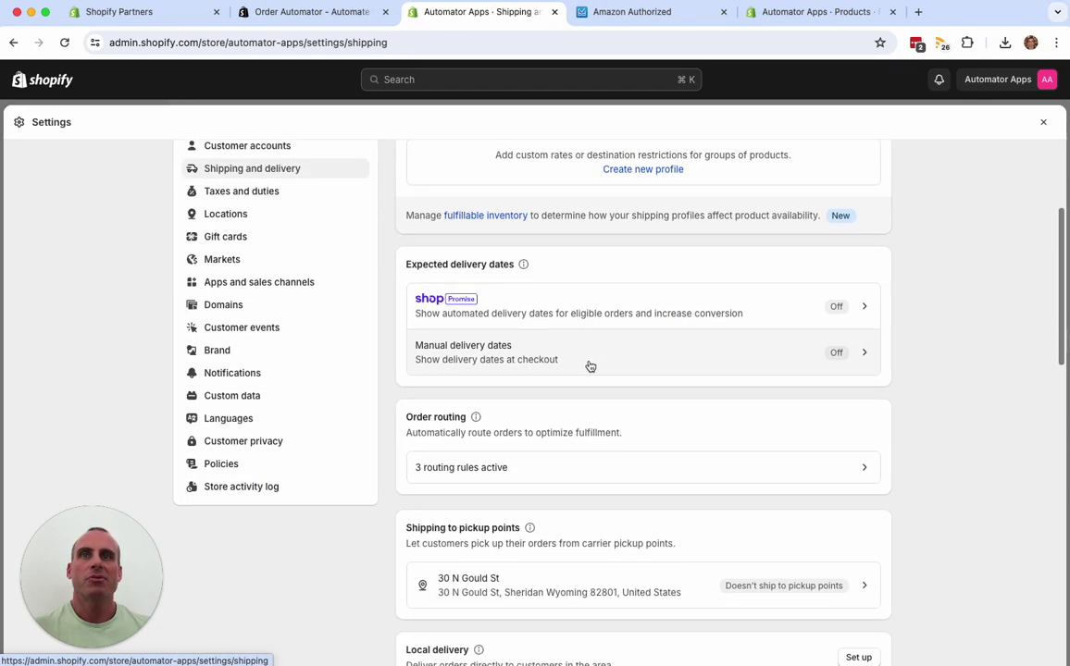
{"action": "scroll", "coordinate": [587, 368], "scroll_direction": "down", "scroll_amount": 8}
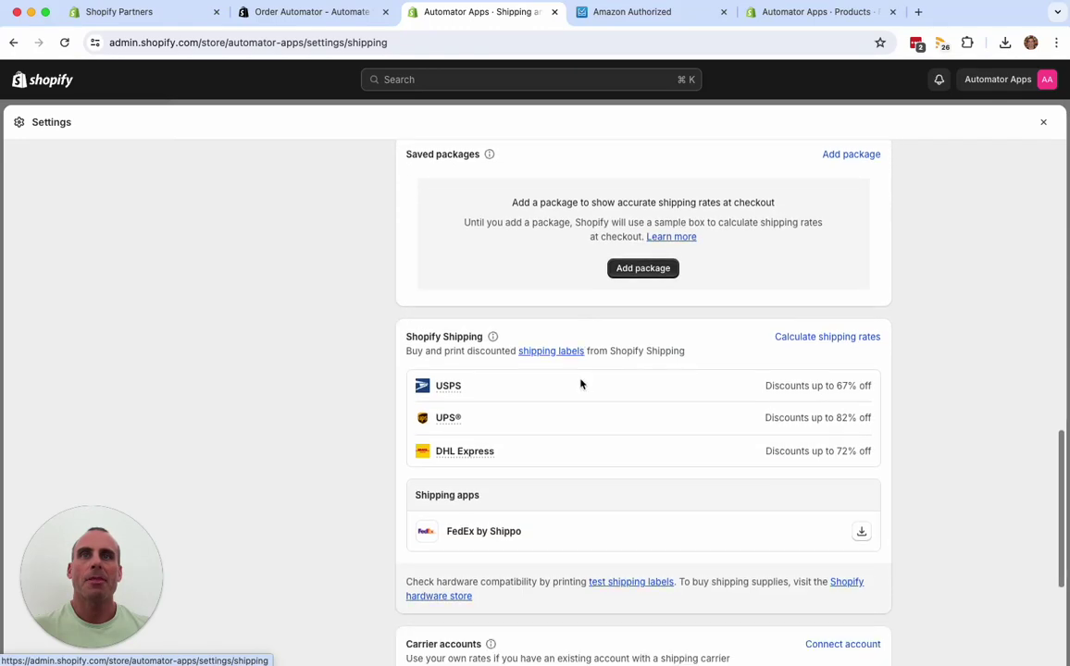
{"action": "scroll", "coordinate": [580, 382], "scroll_direction": "up", "scroll_amount": 8}
{"action": "scroll", "coordinate": [575, 382], "scroll_direction": "up", "scroll_amount": 6}
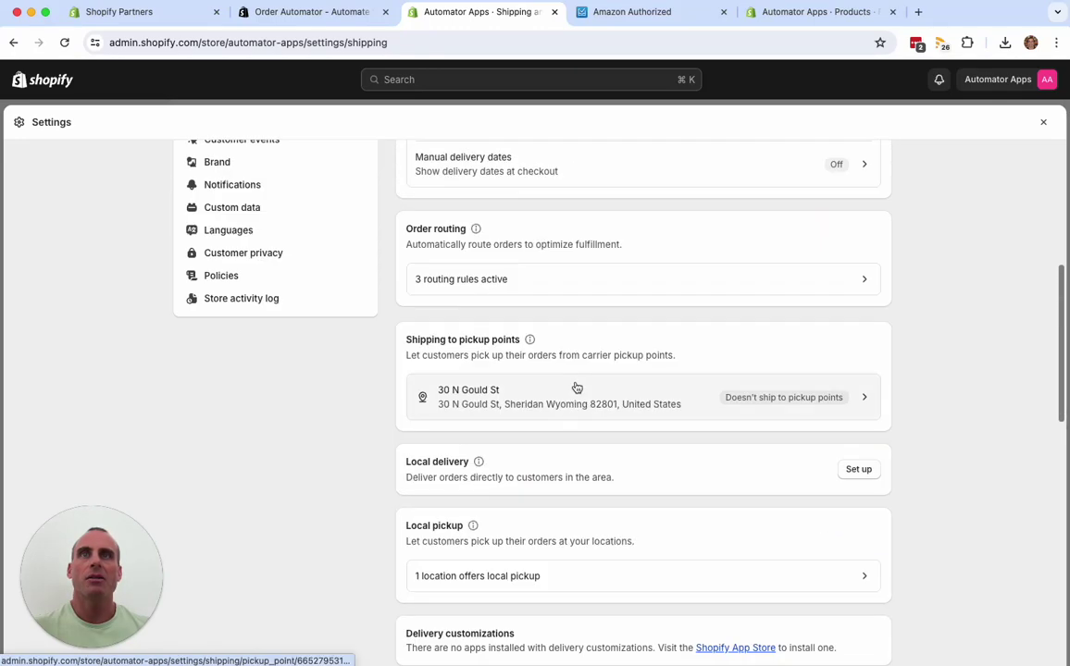
{"action": "scroll", "coordinate": [522, 399], "scroll_direction": "up", "scroll_amount": 3}
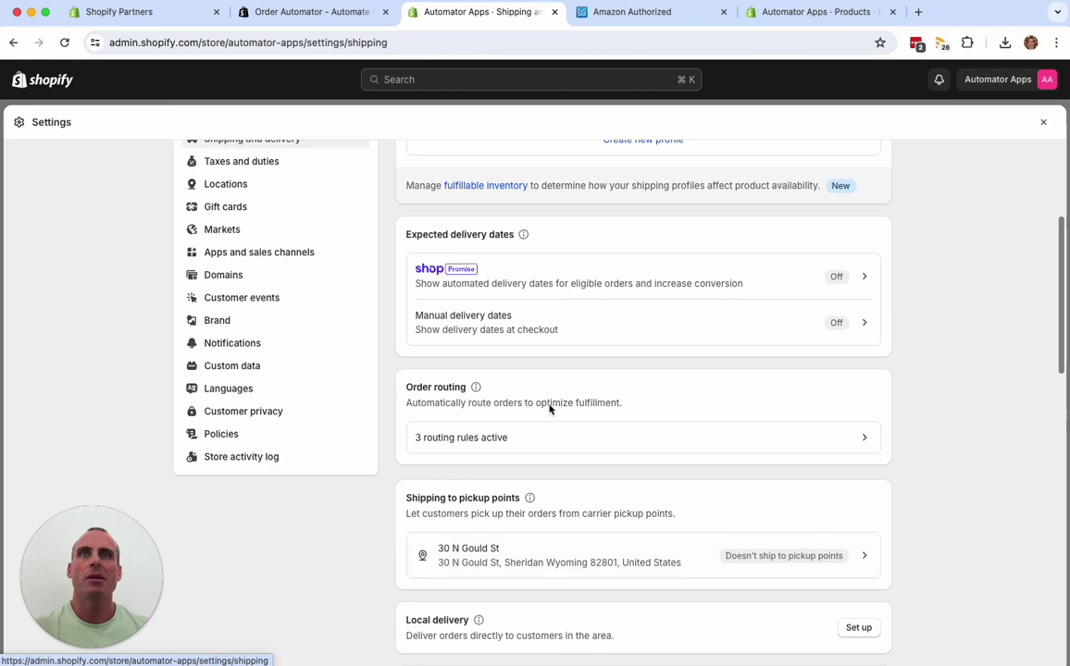
{"action": "scroll", "coordinate": [547, 408], "scroll_direction": "up", "scroll_amount": 5}
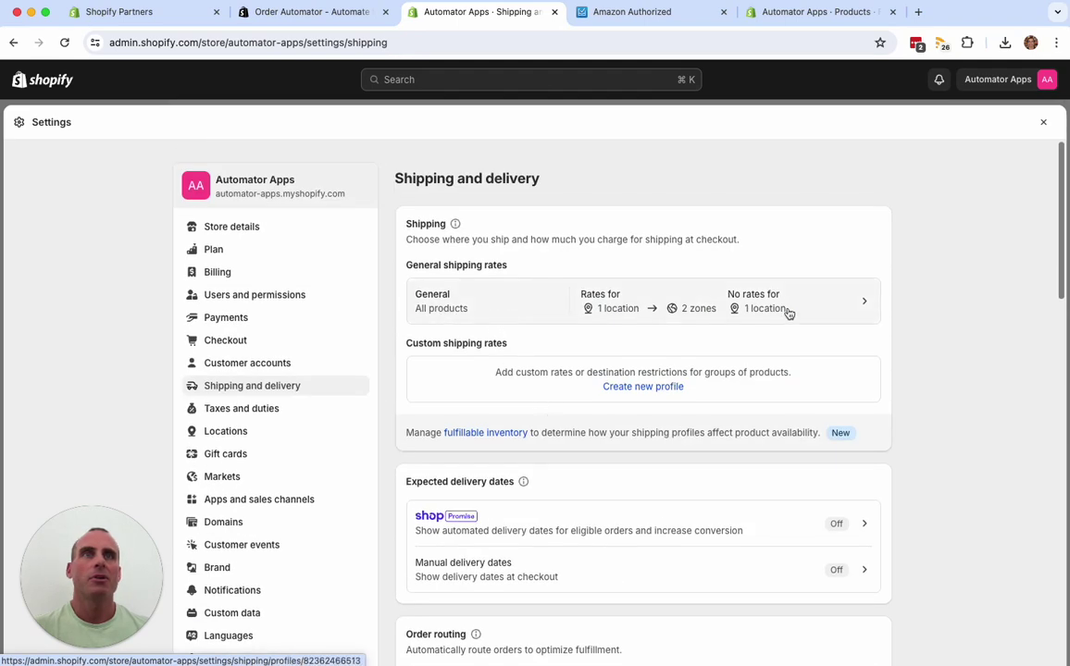
- In the General profile, give FBA United States the same rates as 30 N Gould St
{"action": "left_click", "coordinate": [816, 311]}
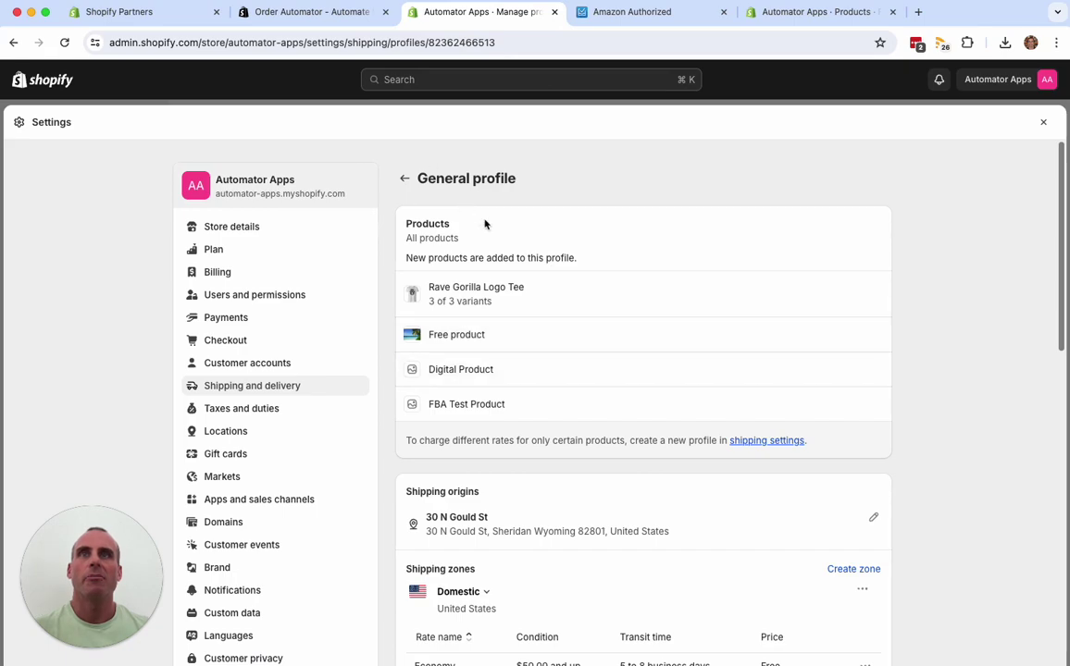
{"action": "scroll", "coordinate": [555, 333], "scroll_direction": "down", "scroll_amount": 10}
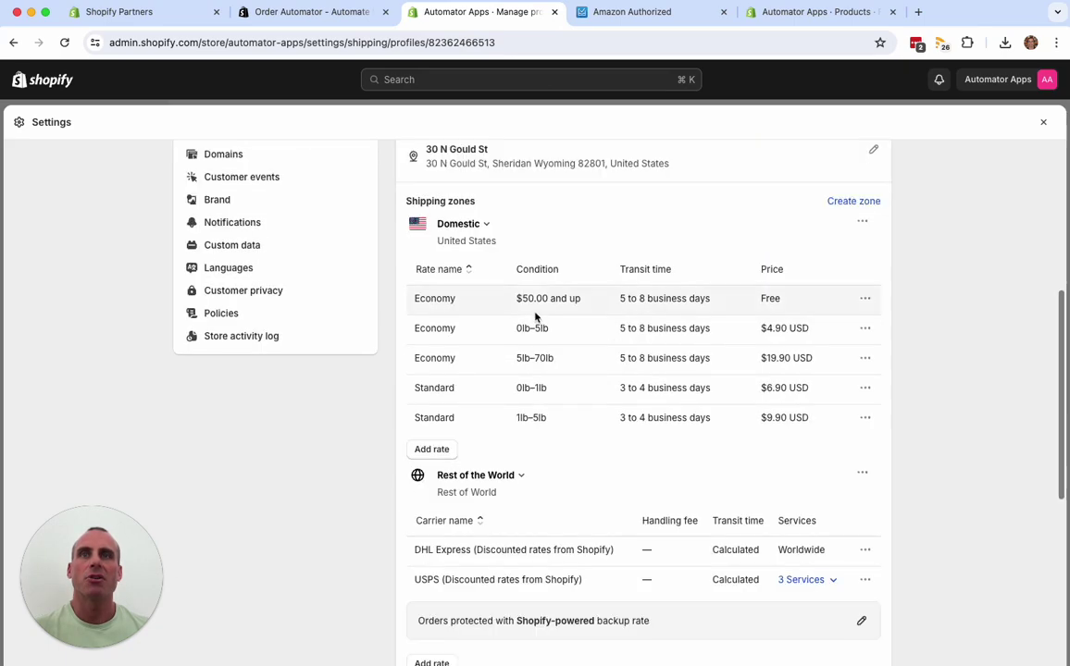
{"action": "scroll", "coordinate": [564, 340], "scroll_direction": "down", "scroll_amount": 4}
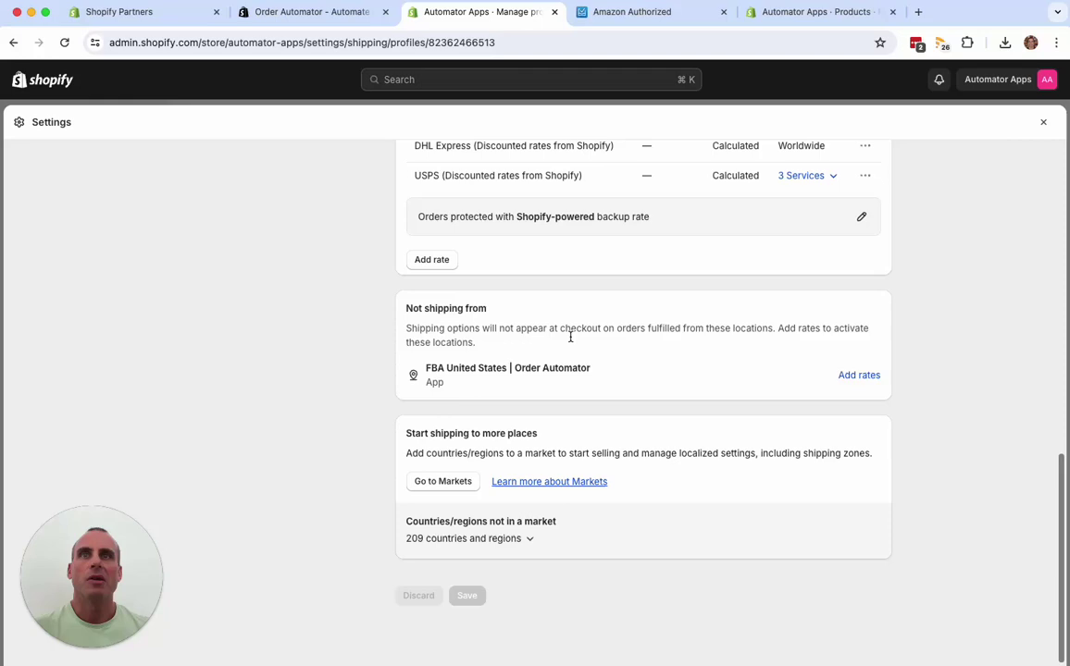
{"action": "left_click_drag", "start_coordinate": [414, 324], "coordinate": [481, 308]}
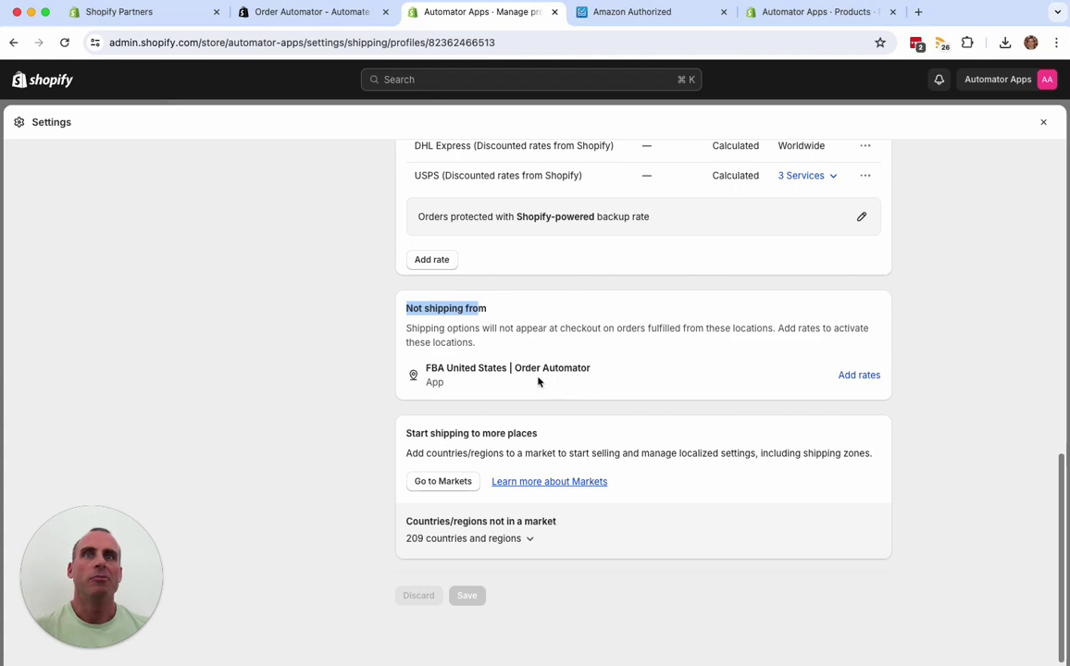
{"action": "left_click", "coordinate": [845, 376]}
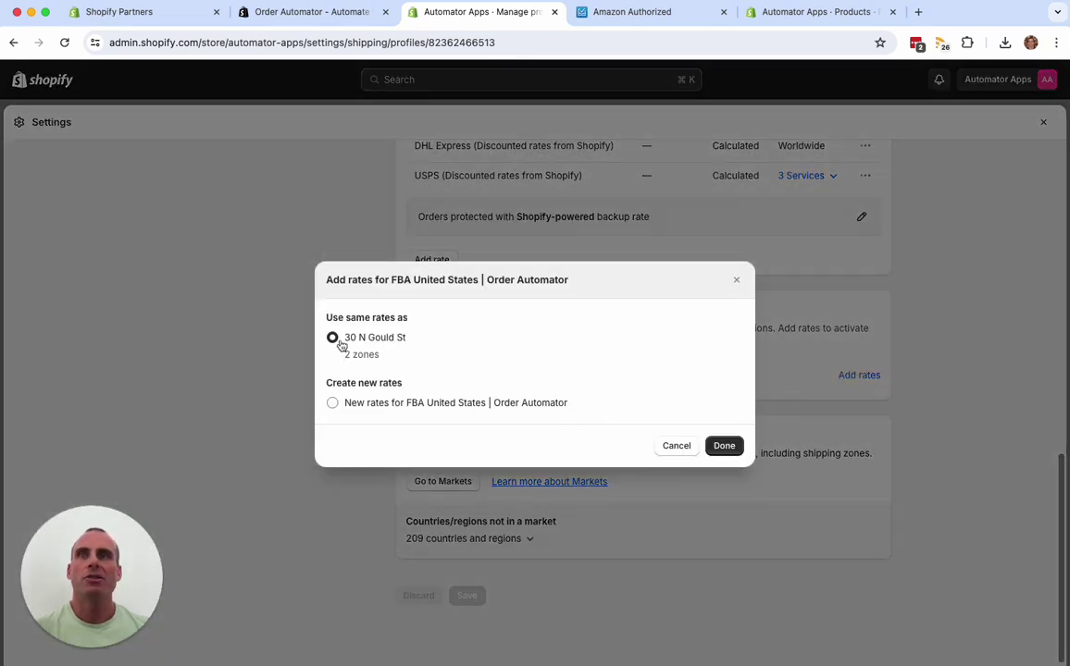
{"action": "left_click", "coordinate": [726, 447]}
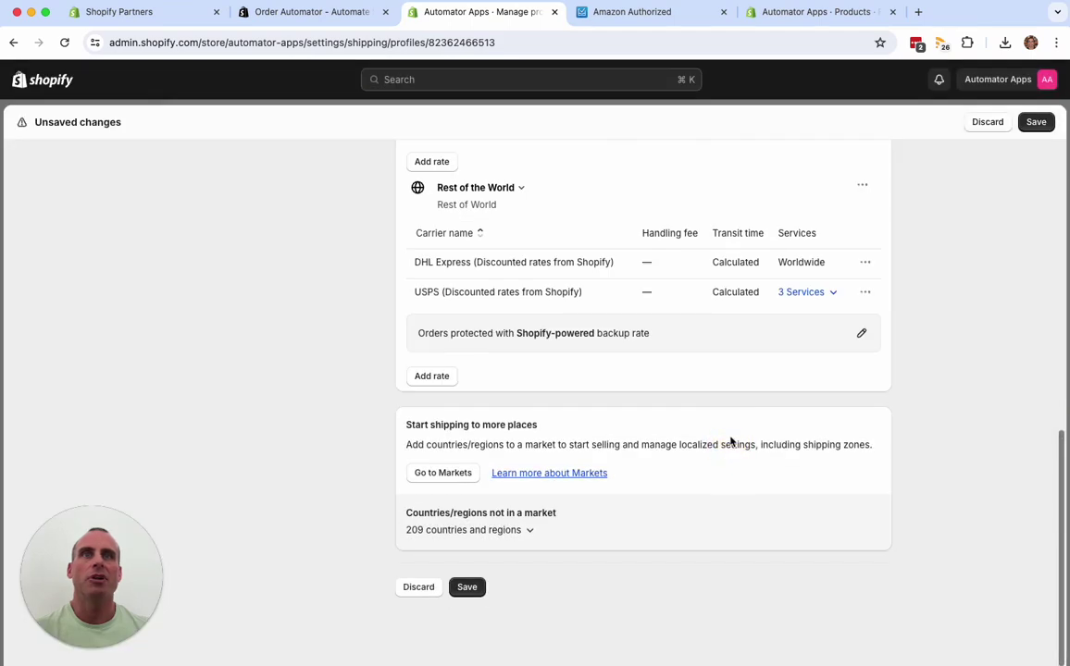
- Confirm FBA United States is listed among the shipping origins and save the profile
{"action": "scroll", "coordinate": [544, 430], "scroll_direction": "up", "scroll_amount": 10}
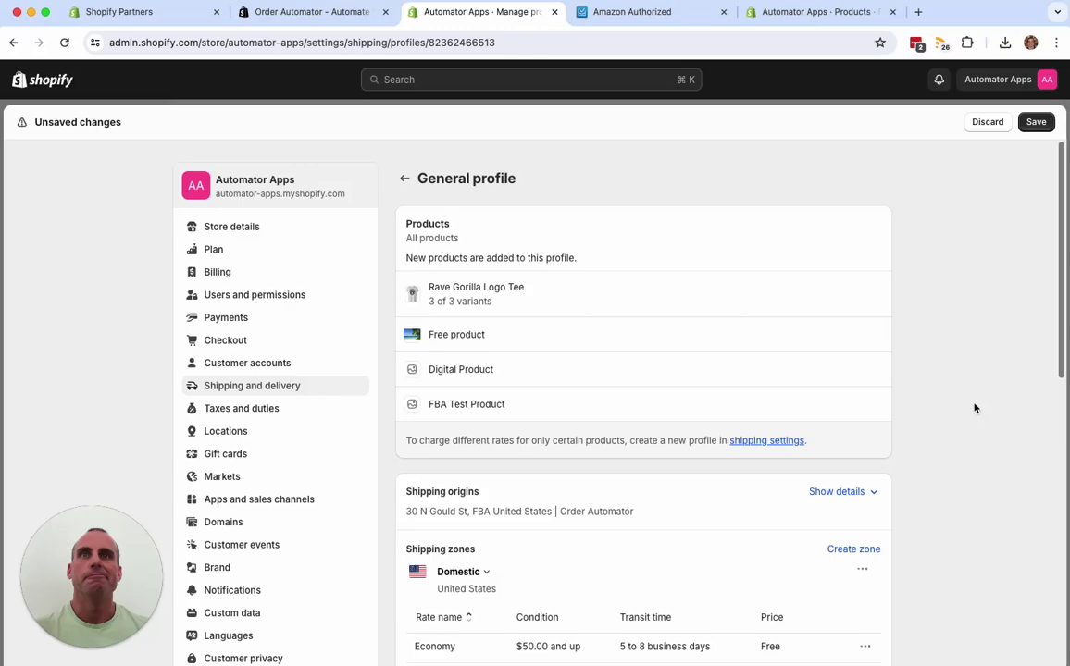
{"action": "scroll", "coordinate": [707, 493], "scroll_direction": "down", "scroll_amount": 2}
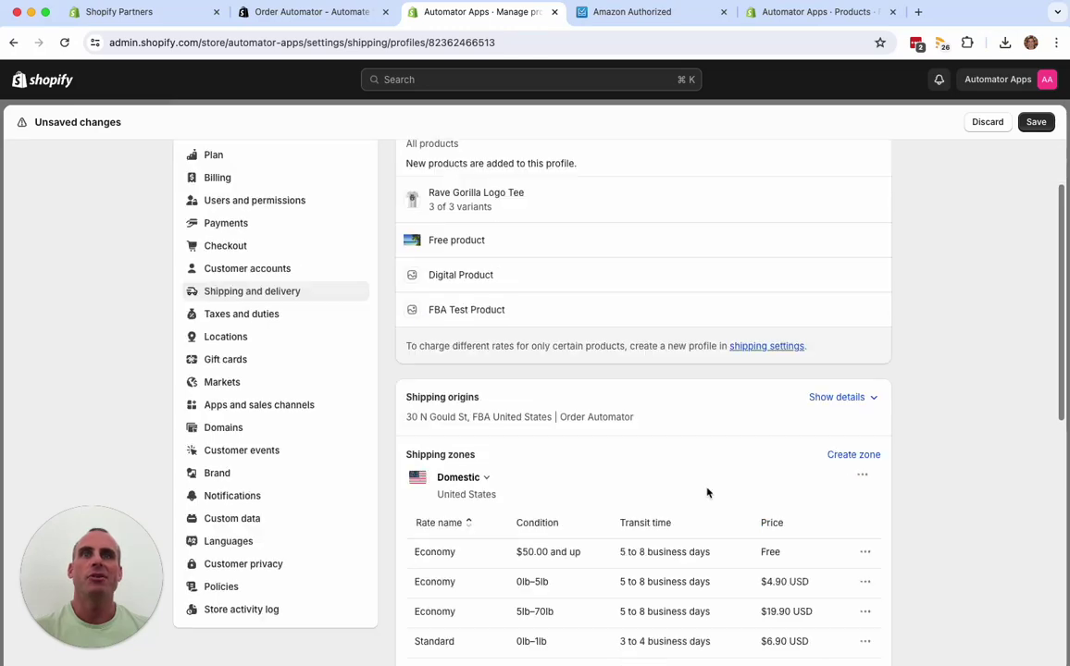
{"action": "scroll", "coordinate": [601, 400], "scroll_direction": "down", "scroll_amount": 1}
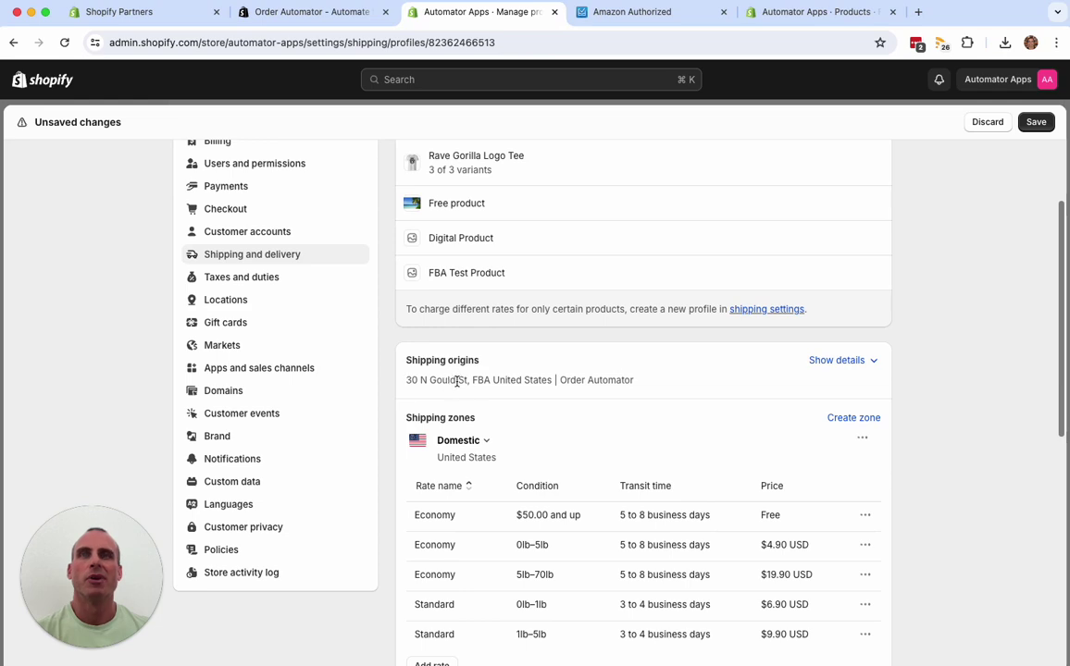
{"action": "scroll", "coordinate": [475, 381], "scroll_direction": "down", "scroll_amount": 1}
{"action": "left_click_drag", "start_coordinate": [473, 371], "coordinate": [649, 372]}
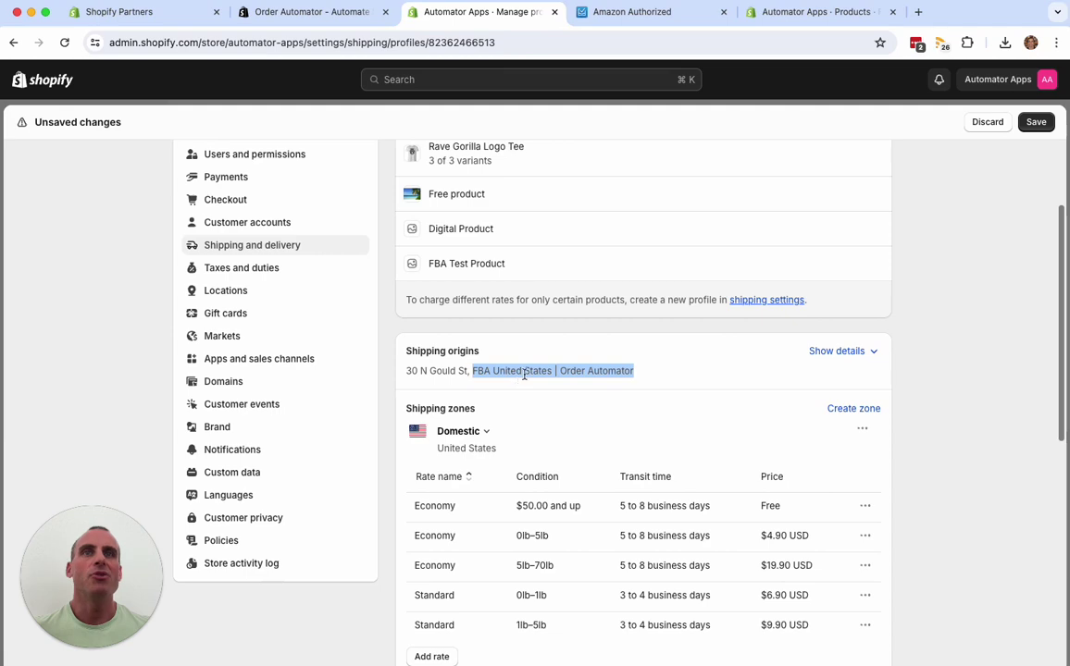
{"action": "scroll", "coordinate": [573, 382], "scroll_direction": "up", "scroll_amount": 5}
{"action": "left_click", "coordinate": [1038, 122]}
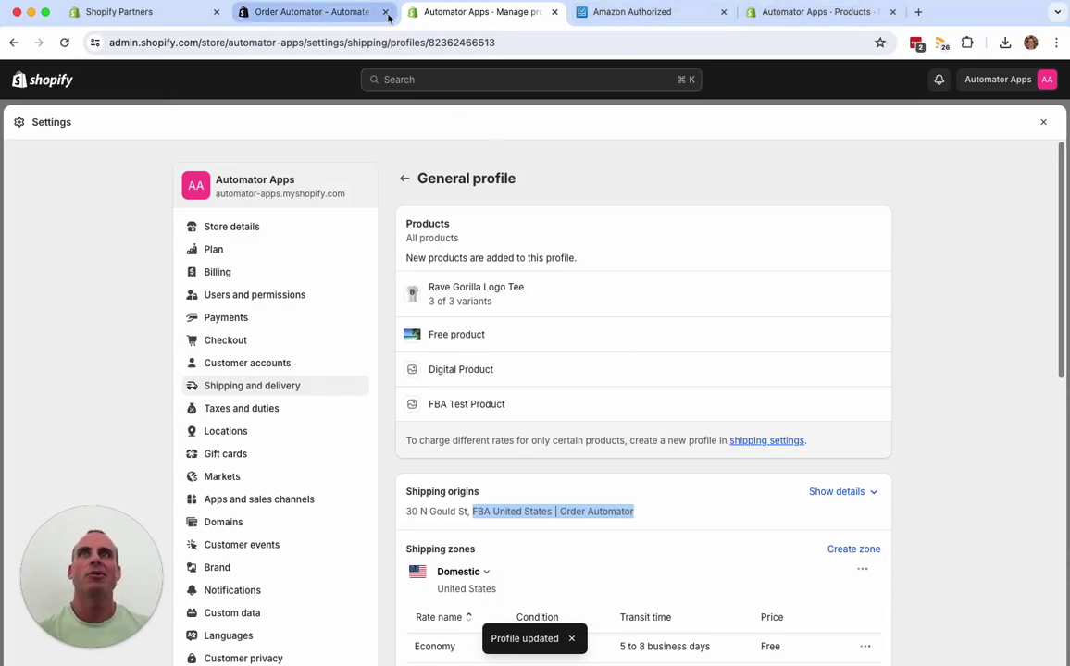
- Switch to the Order Automator listing in the Shopify App Store
{"action": "left_click", "coordinate": [316, 13]}
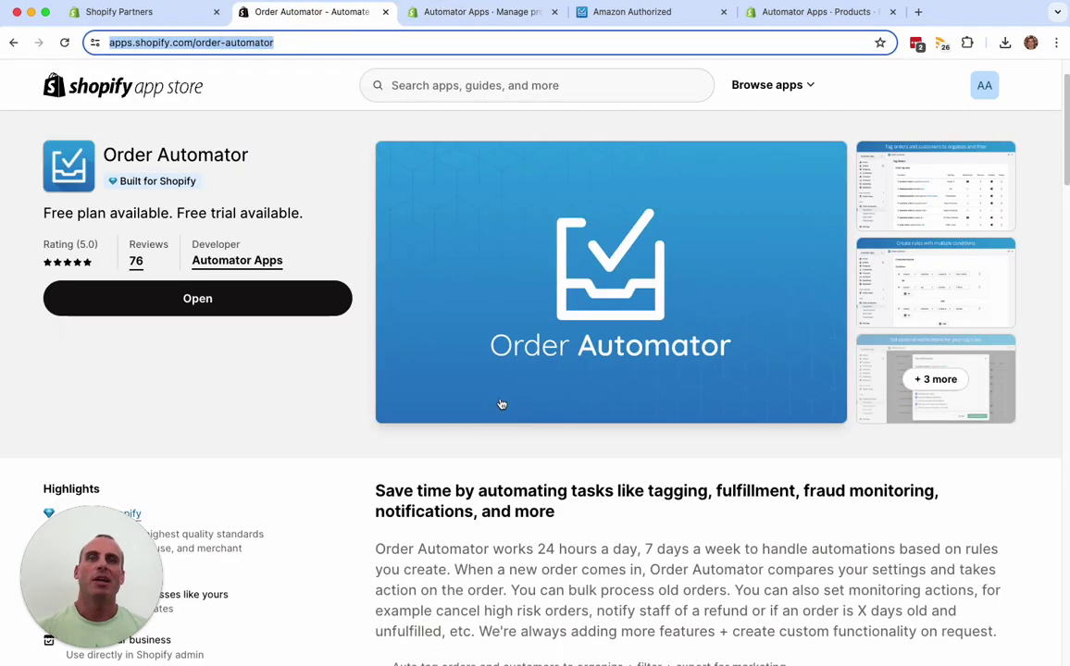